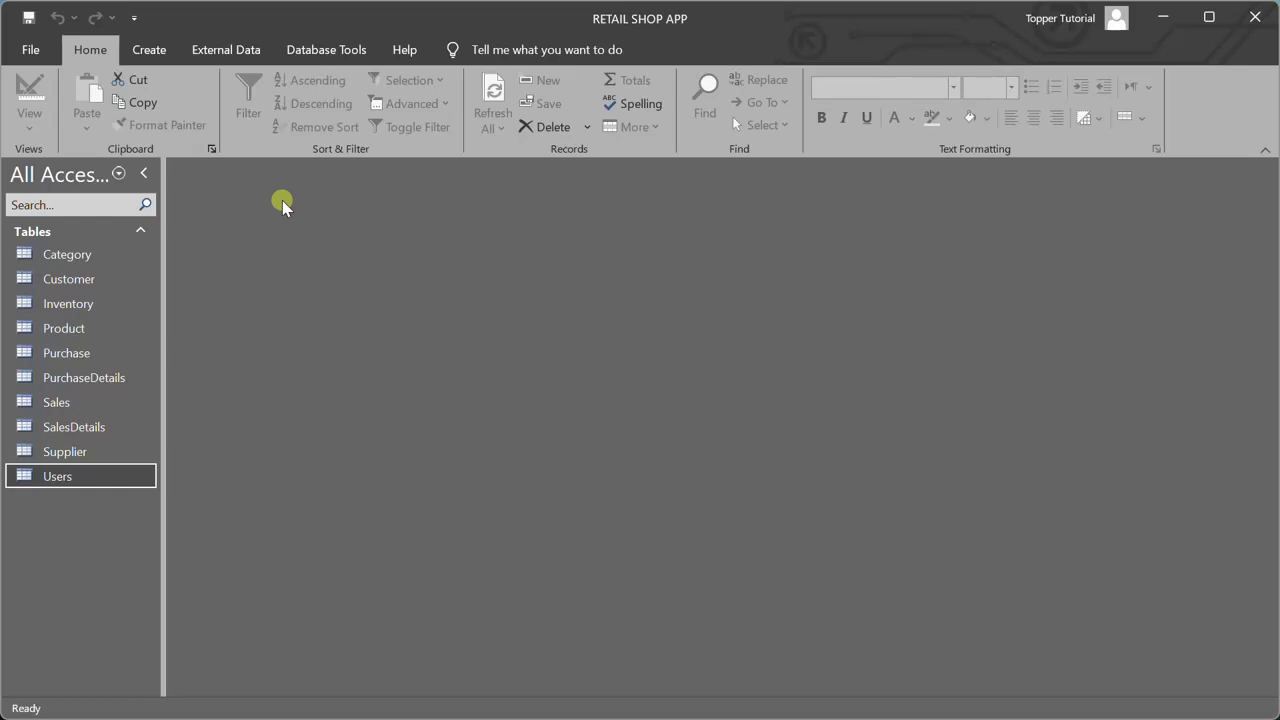
# Step: Open the database's Relationships window and add the Customer and Sales tables to it
pyautogui.click(322, 52)
pyautogui.click(252, 100)
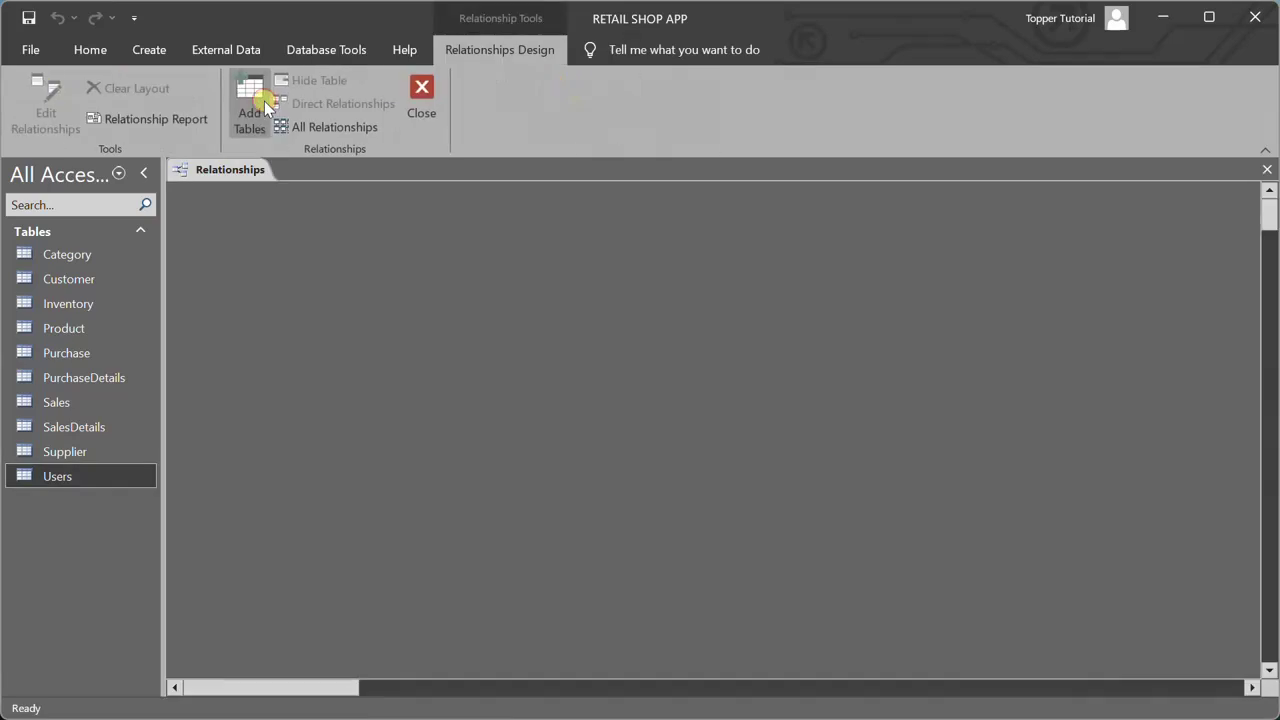
pyautogui.rightClick(533, 268)
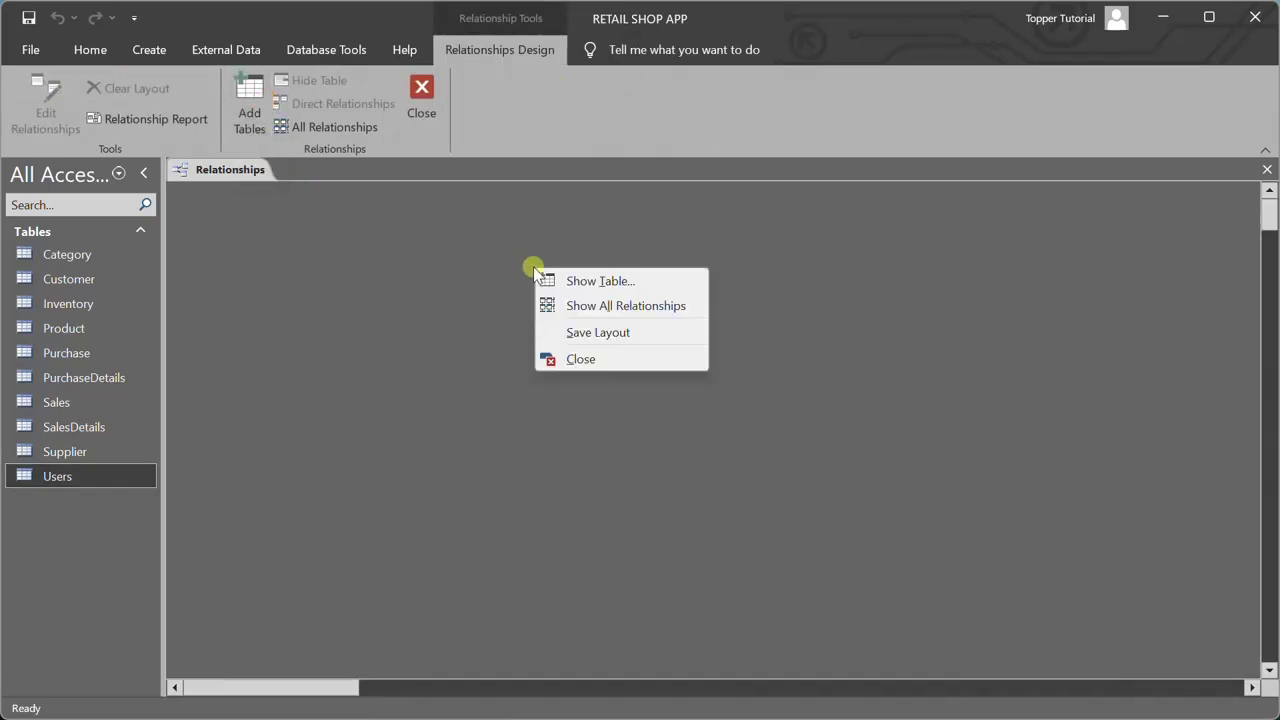
pyautogui.click(585, 282)
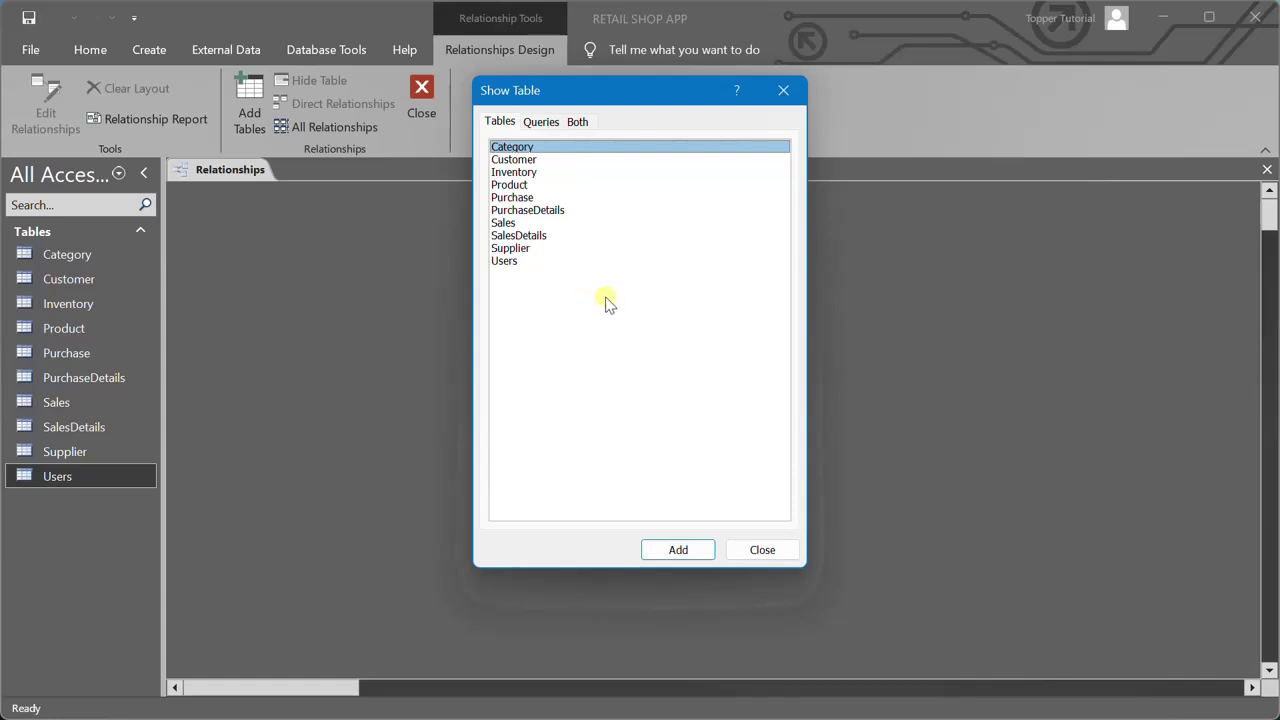
pyautogui.click(514, 162)
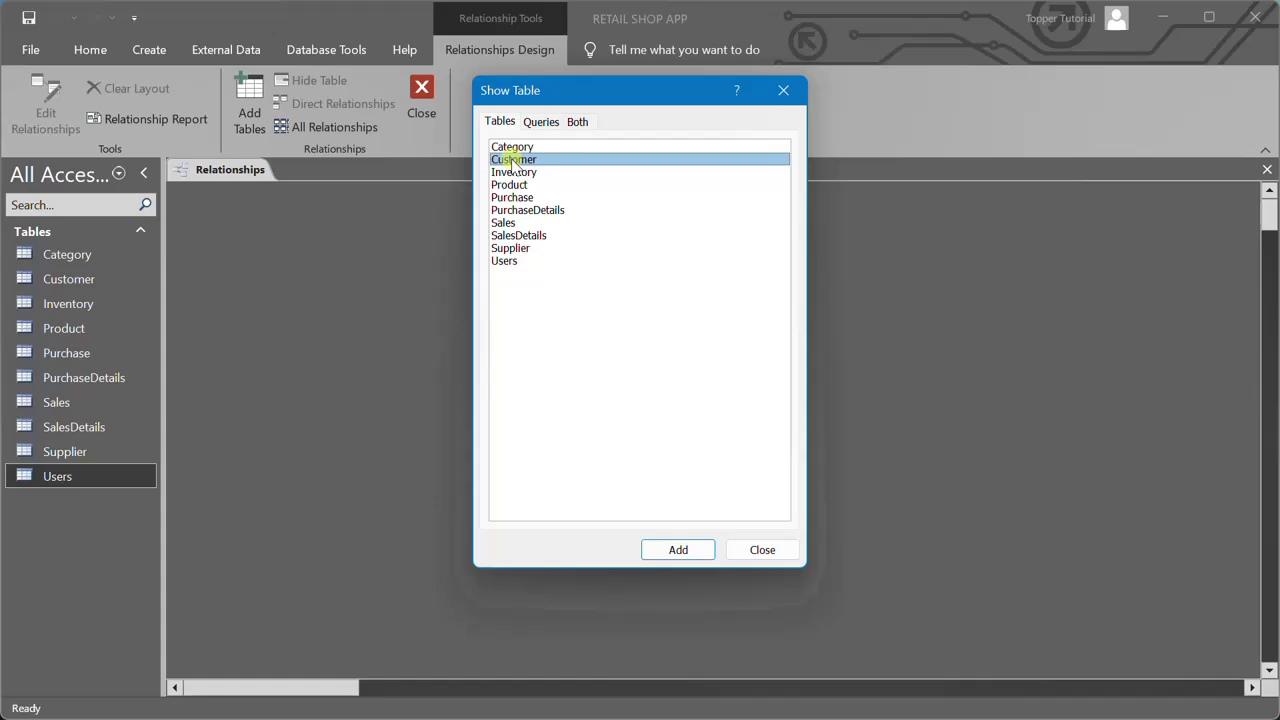
pyautogui.doubleClick(512, 162)
pyautogui.click(508, 224)
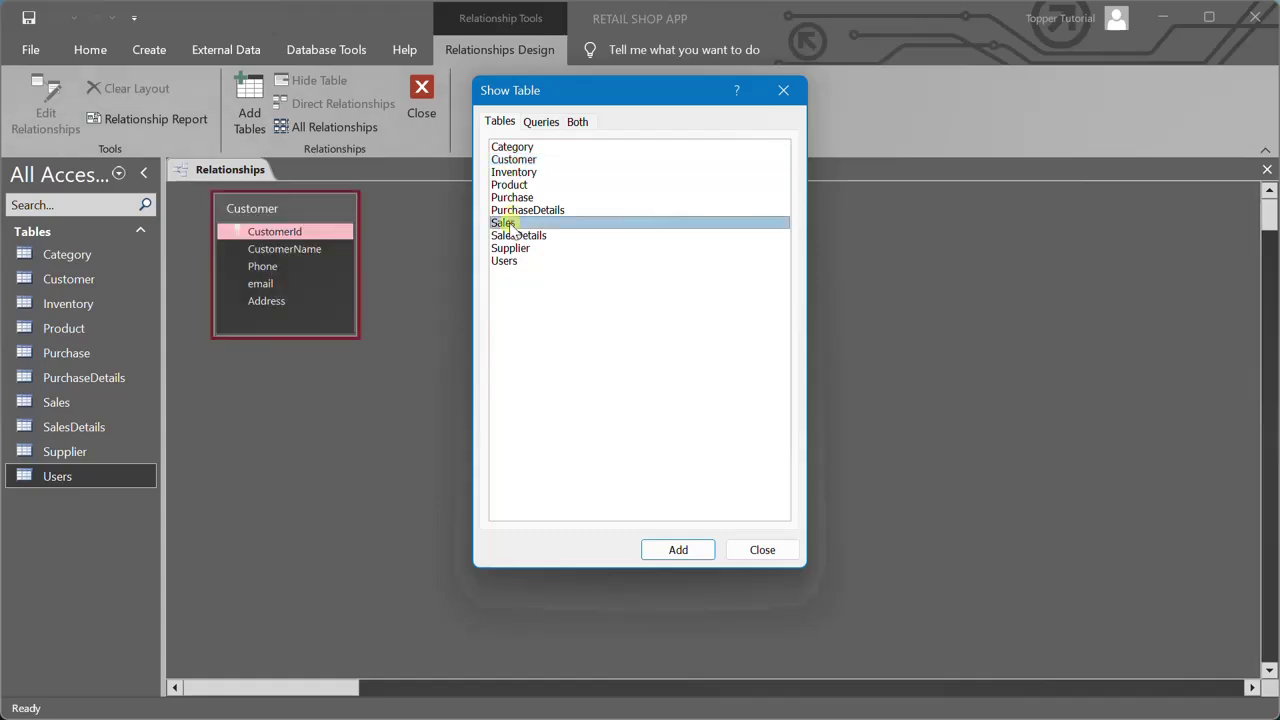
pyautogui.doubleClick(508, 224)
pyautogui.click(779, 87)
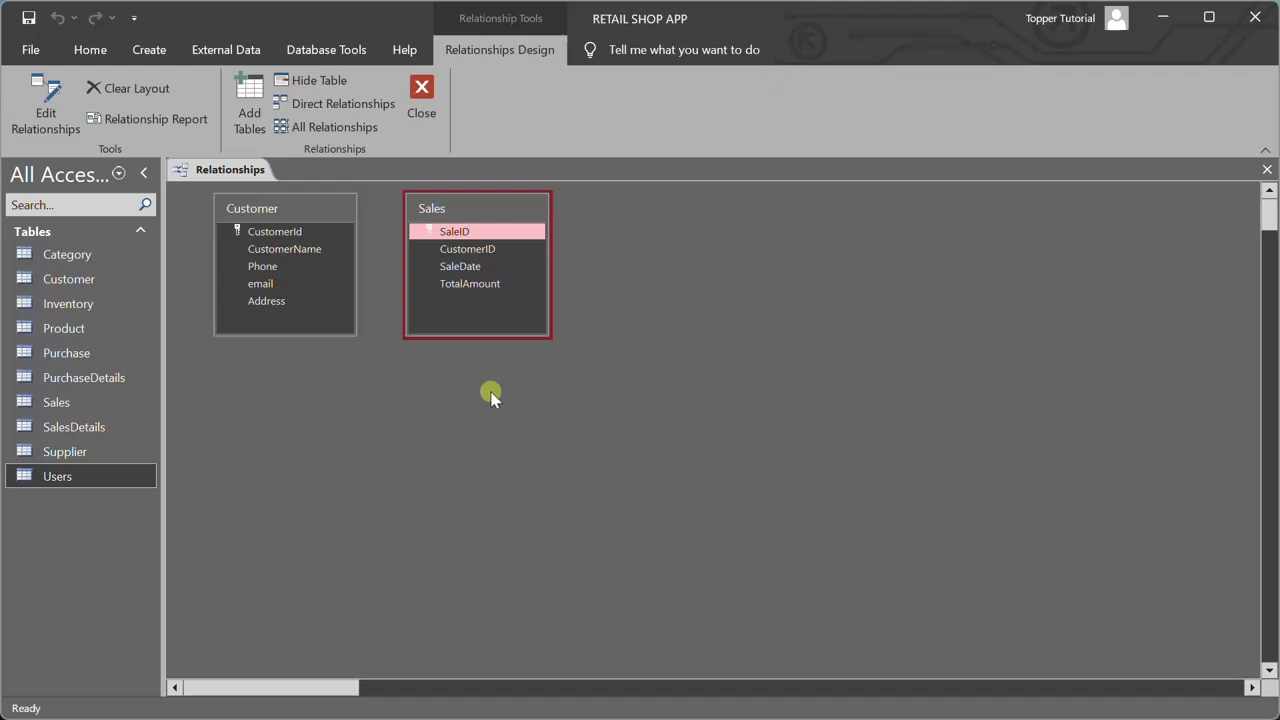
# Step: Create a one-to-many relationship from Customer's CustomerId to Sales' CustomerID with referential integrity enforced
pyautogui.click(277, 231)
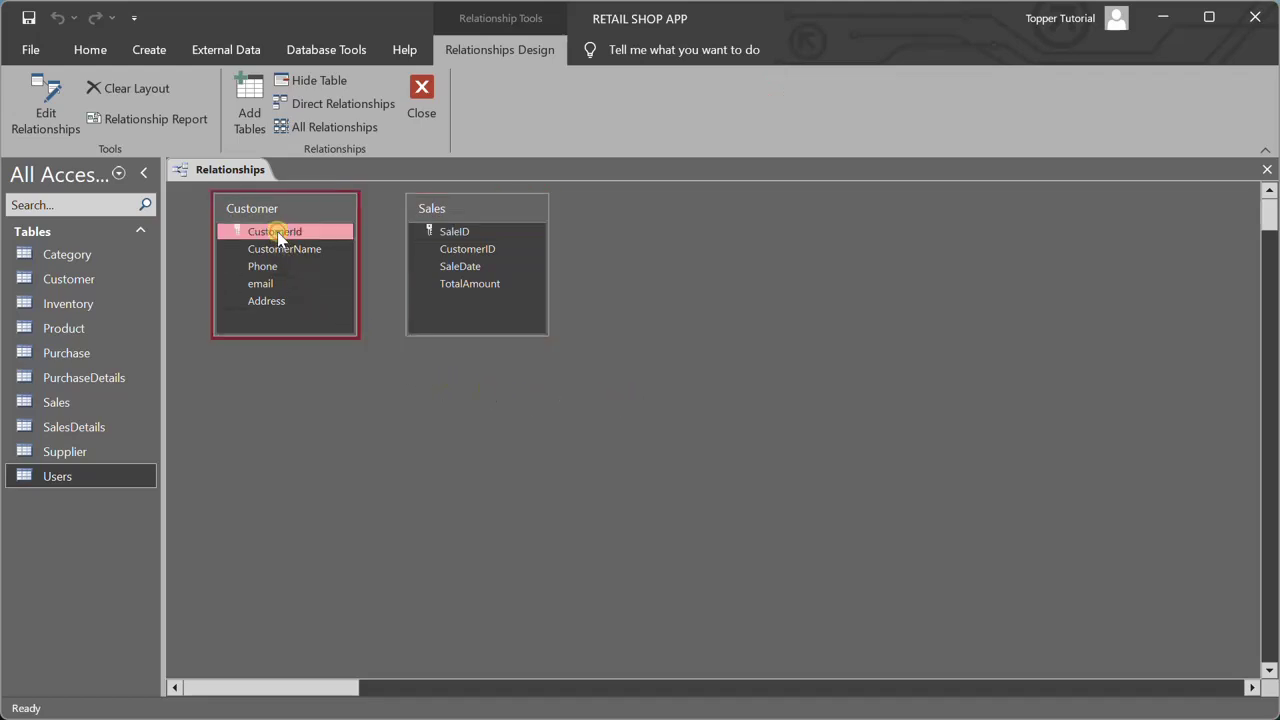
pyautogui.click(466, 251)
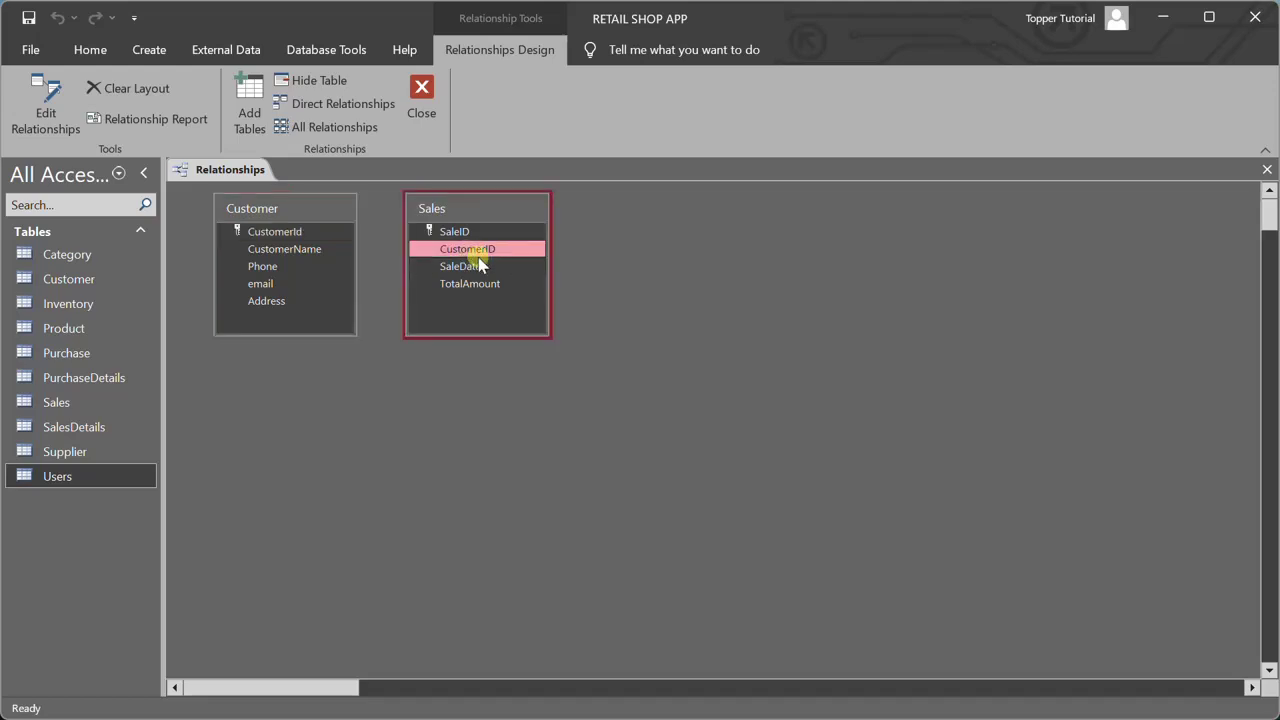
pyautogui.moveTo(478, 256); pyautogui.dragTo(305, 234)
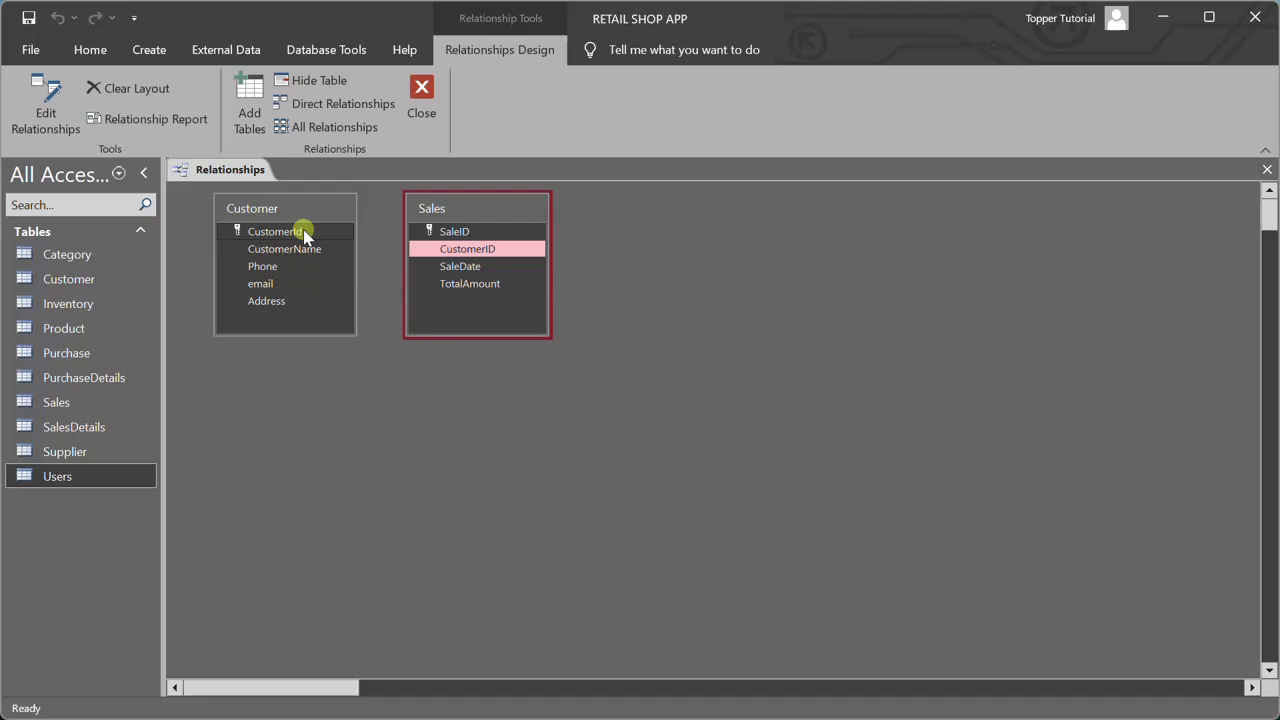
pyautogui.click(304, 234)
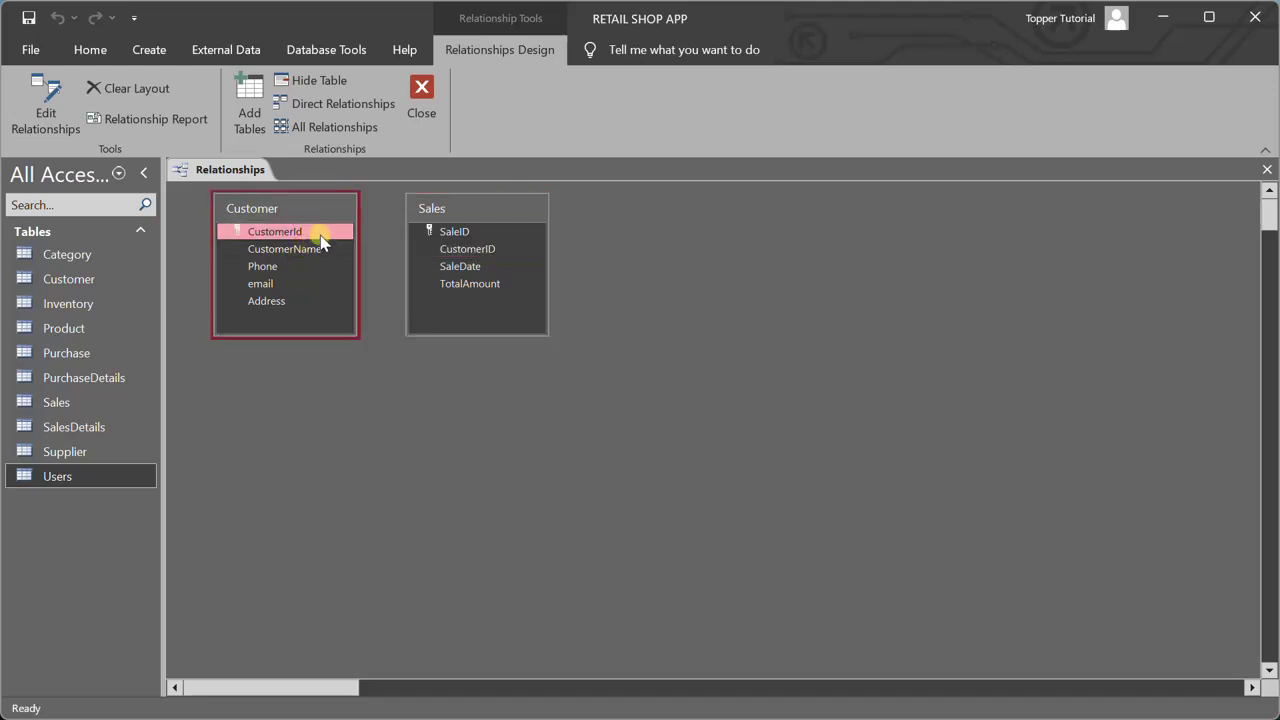
pyautogui.moveTo(322, 240); pyautogui.dragTo(433, 262)
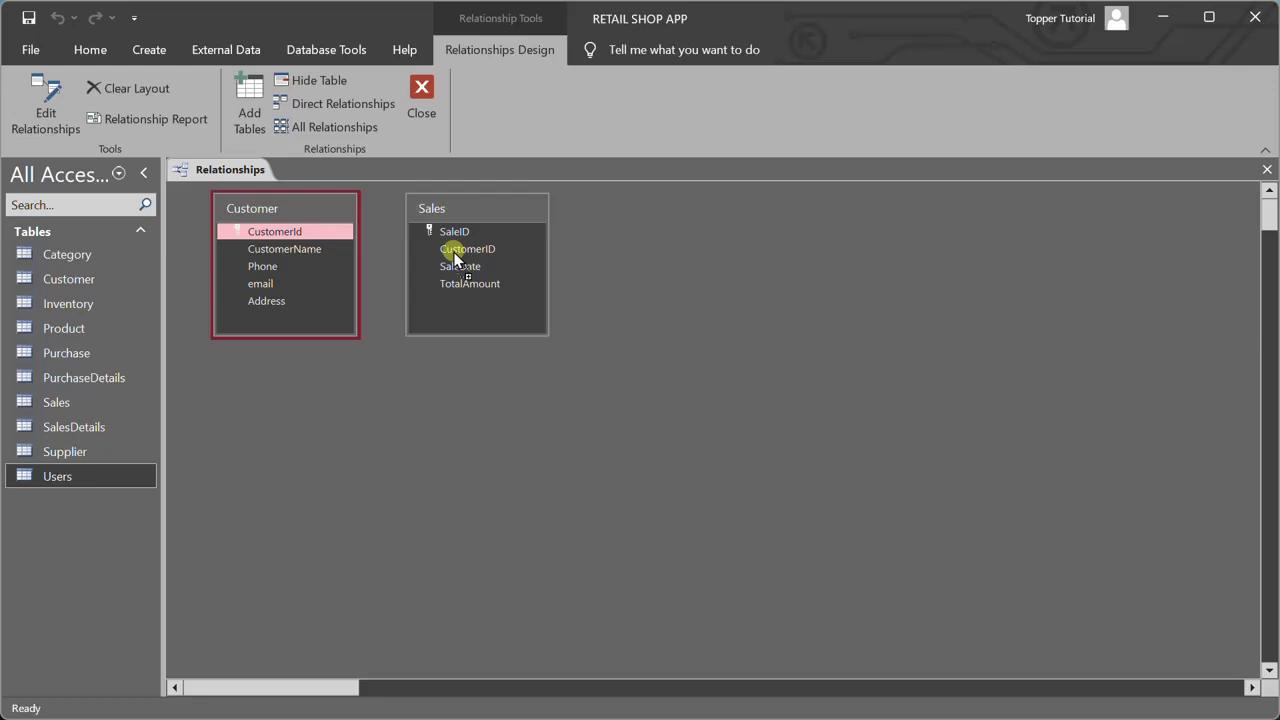
pyautogui.moveTo(455, 256); pyautogui.dragTo(456, 257)
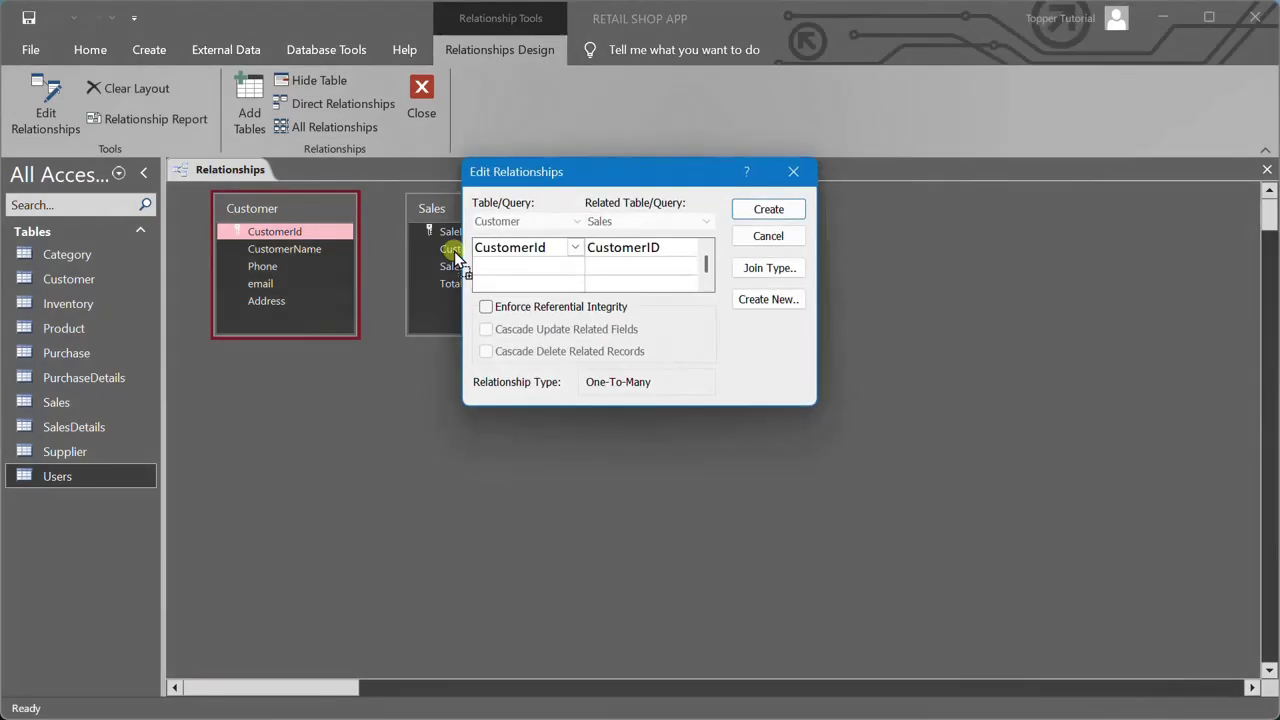
pyautogui.moveTo(600, 176); pyautogui.dragTo(692, 222)
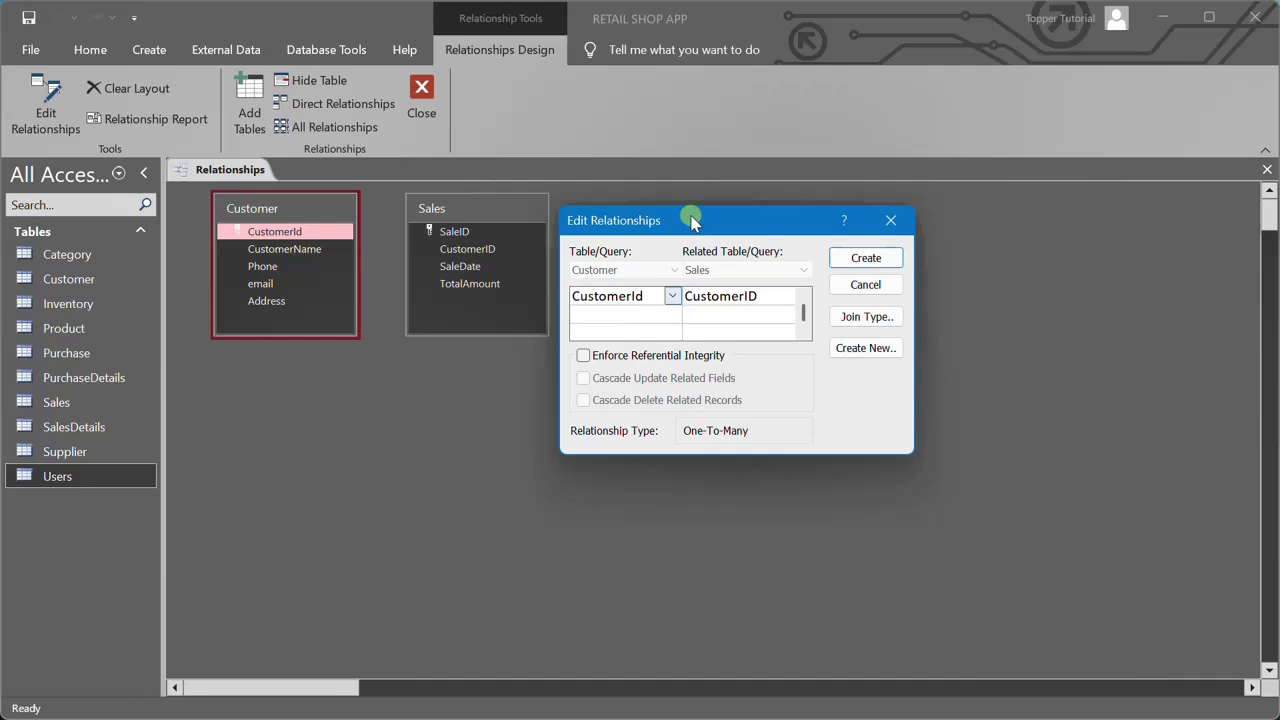
pyautogui.click(583, 356)
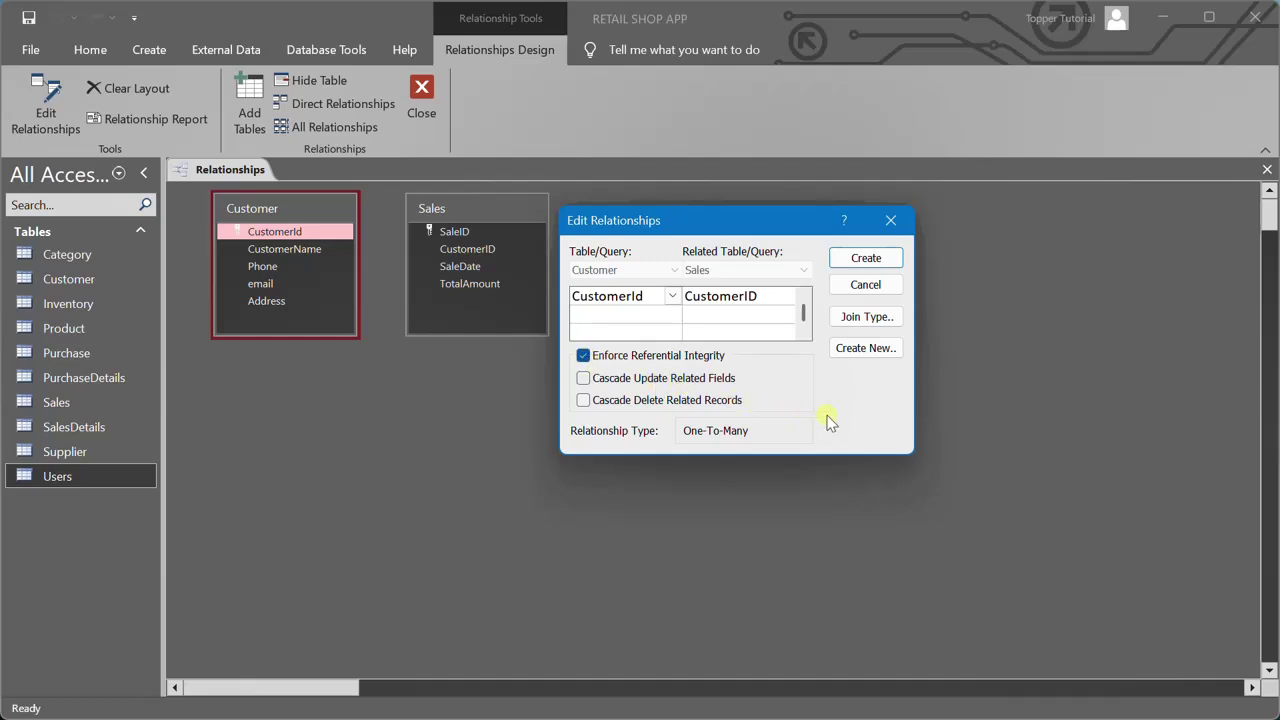
pyautogui.click(862, 259)
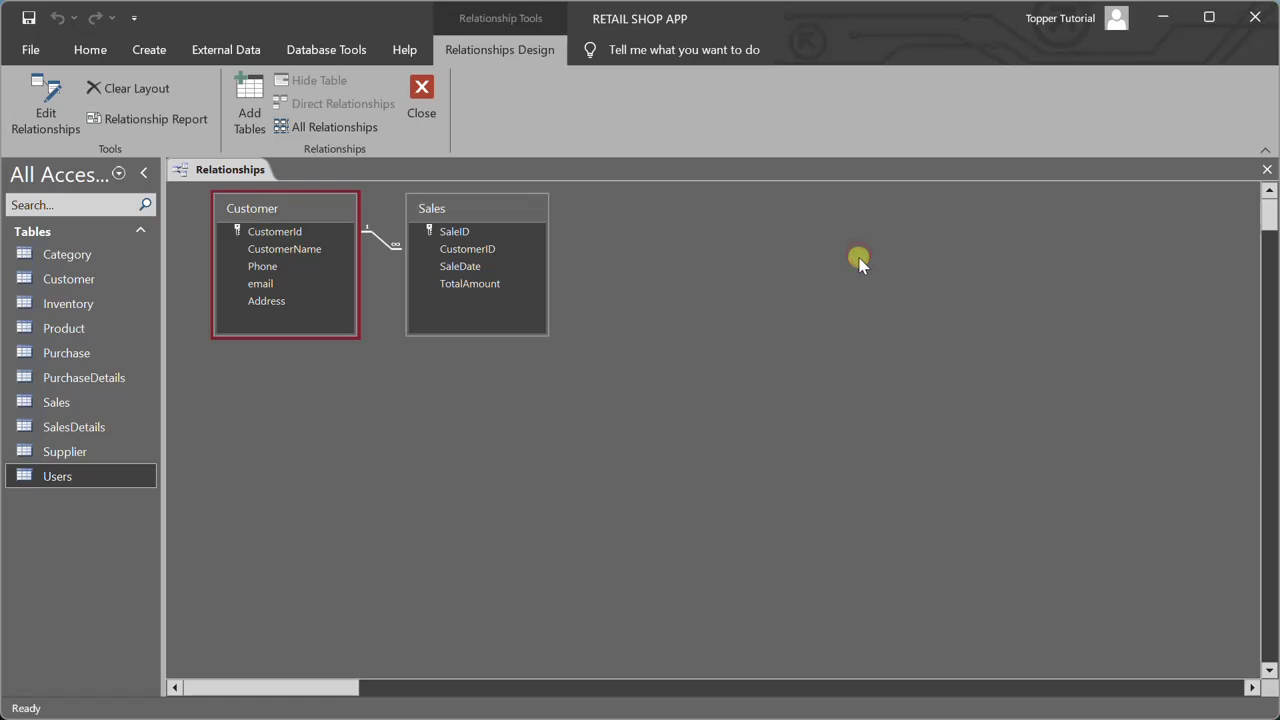
# Step: Review the join type options of the Customer–Sales relationship and enable Cascade Update Related Fields for it
pyautogui.rightClick(383, 245)
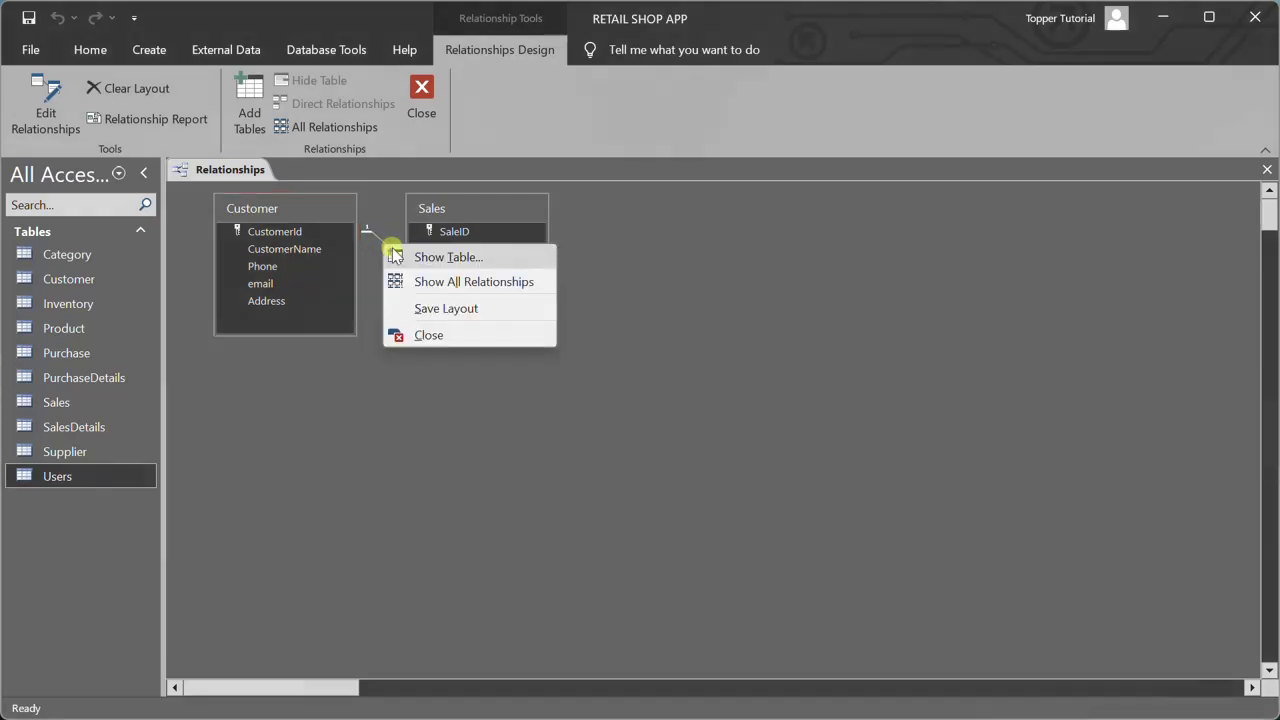
pyautogui.click(632, 269)
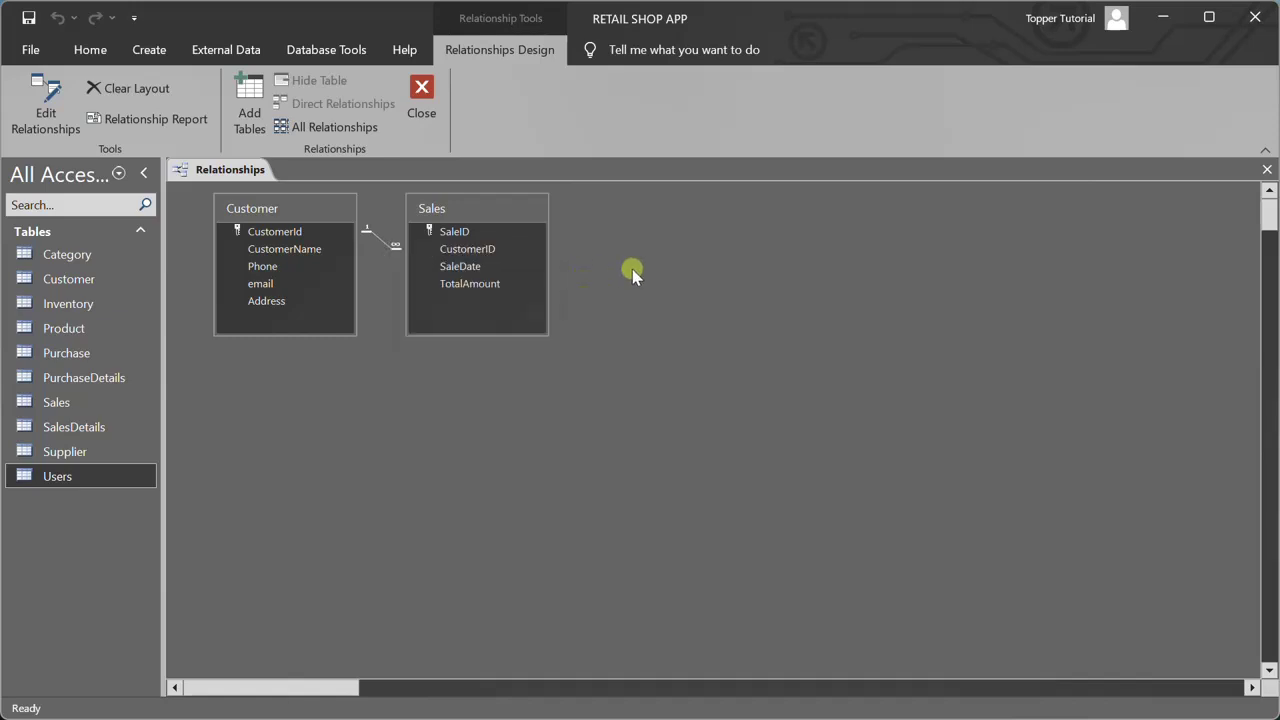
pyautogui.rightClick(383, 245)
pyautogui.click(448, 263)
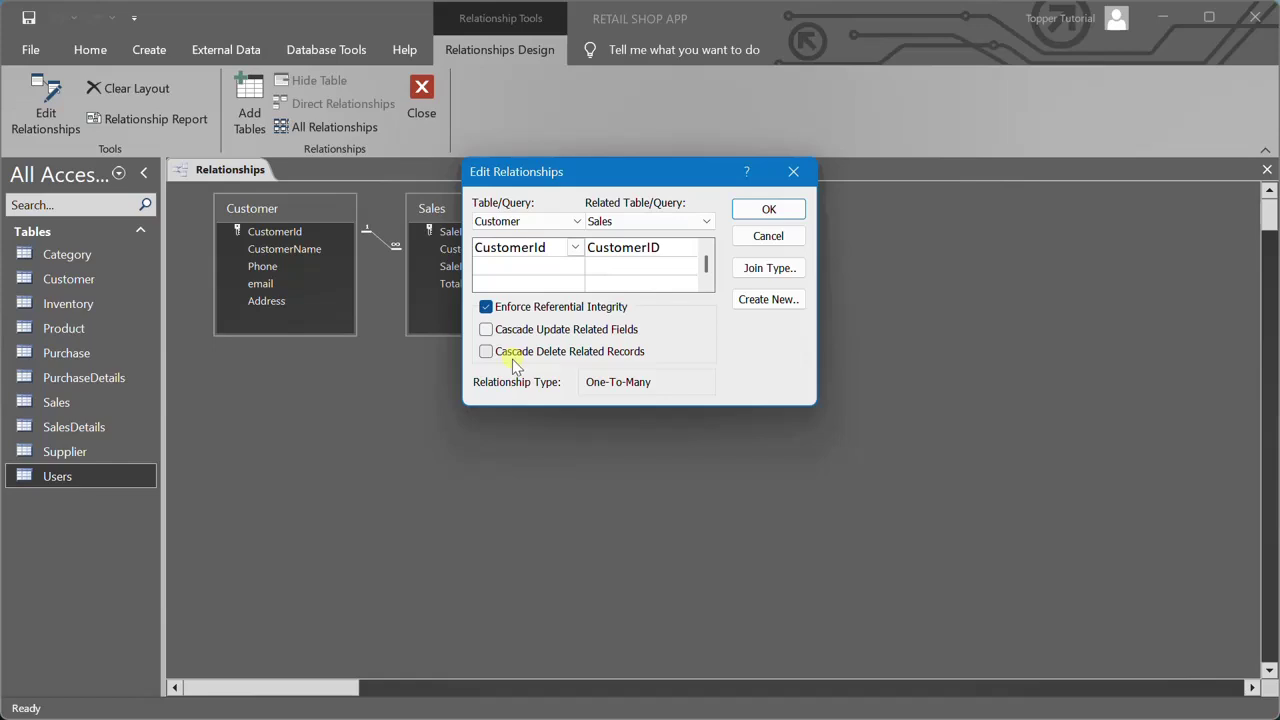
pyautogui.click(763, 273)
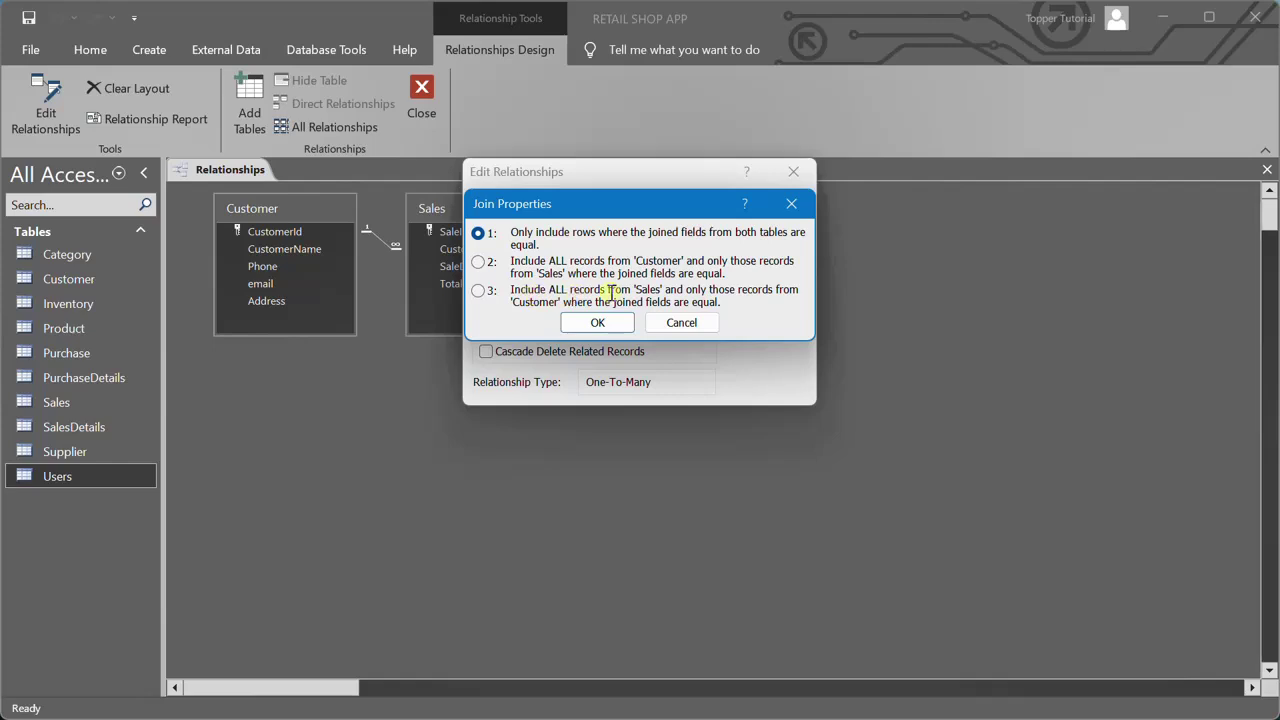
pyautogui.click(794, 207)
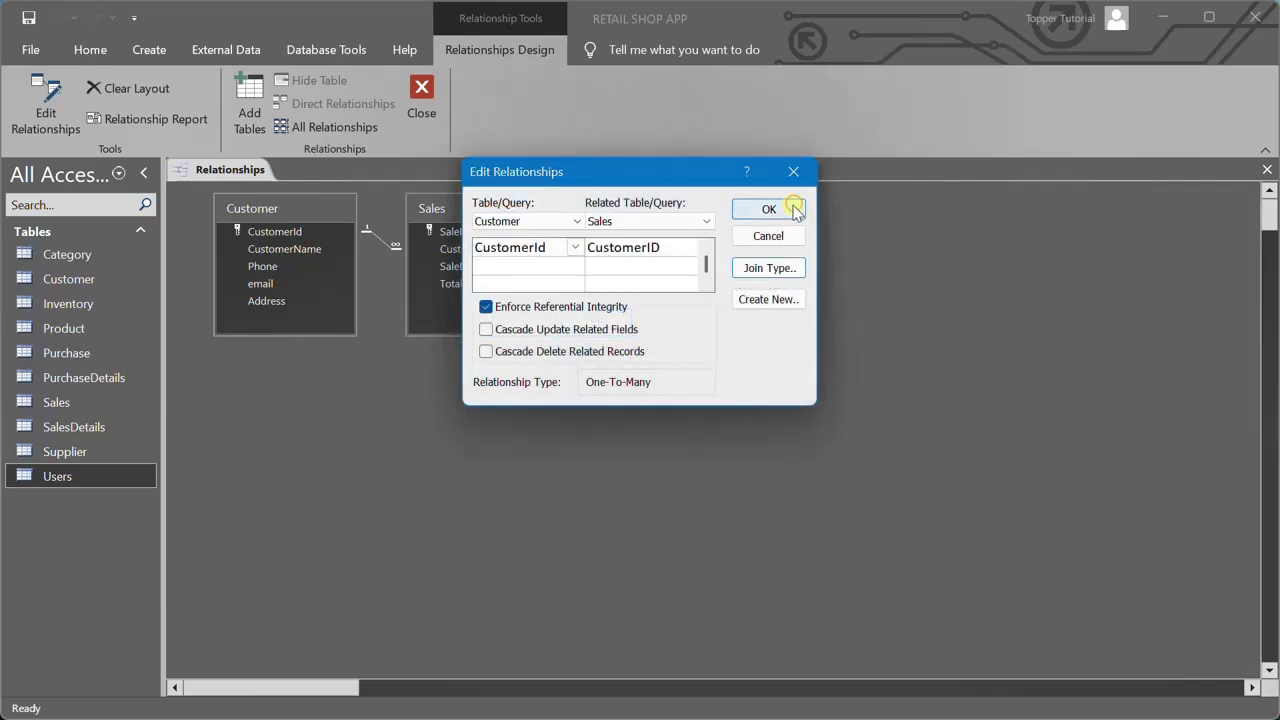
pyautogui.click(484, 330)
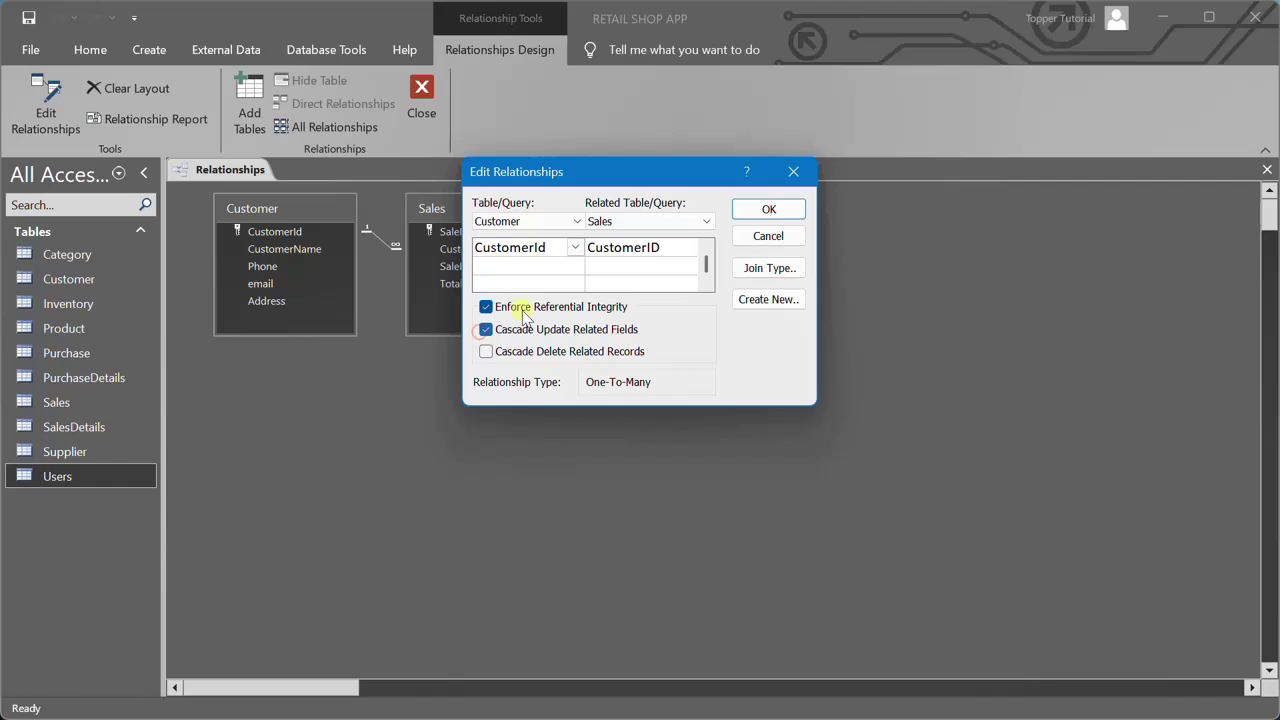
pyautogui.click(766, 208)
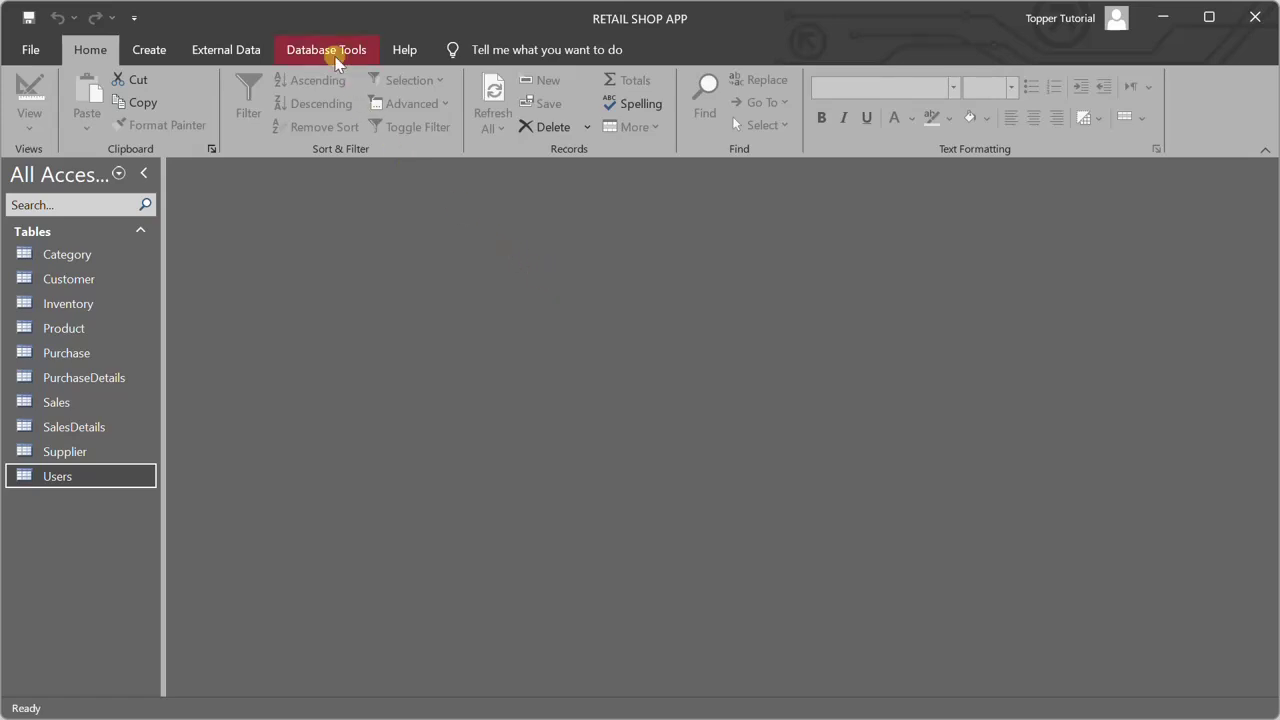
# Step: Open an empty Relationships layout and add the Sales, SalesDetails and Product tables
pyautogui.click(335, 56)
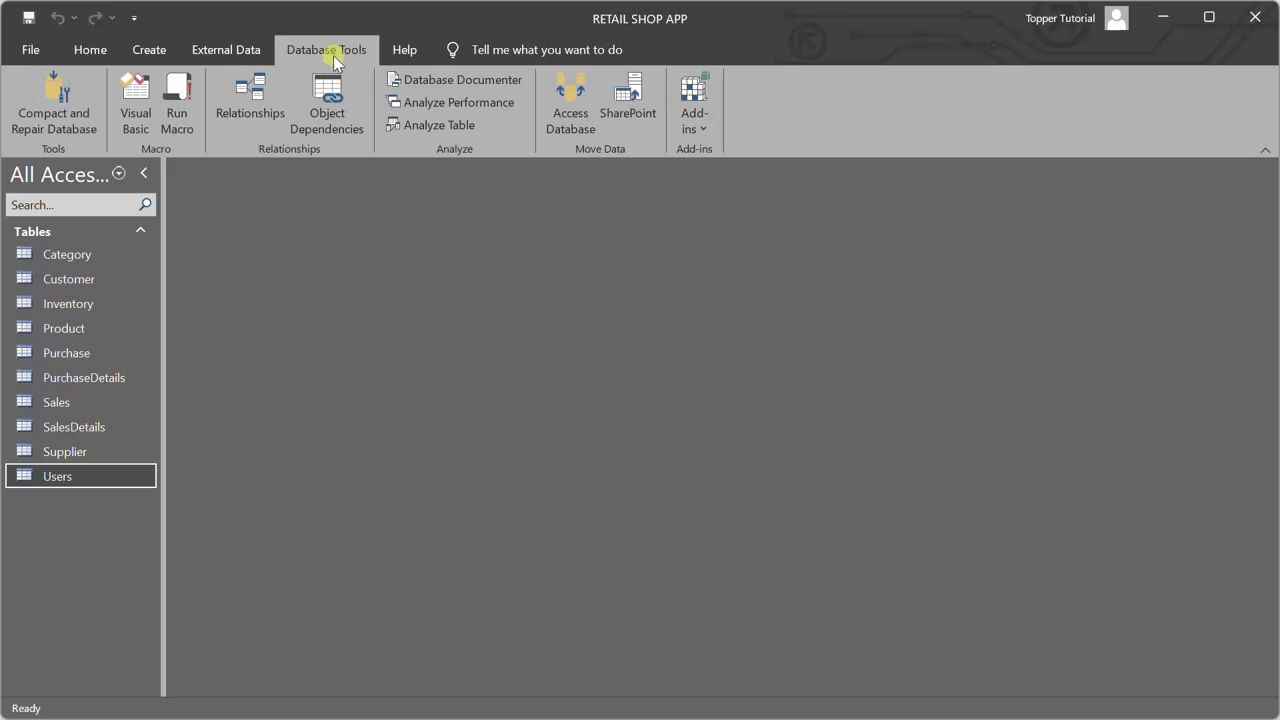
pyautogui.click(264, 87)
pyautogui.rightClick(480, 265)
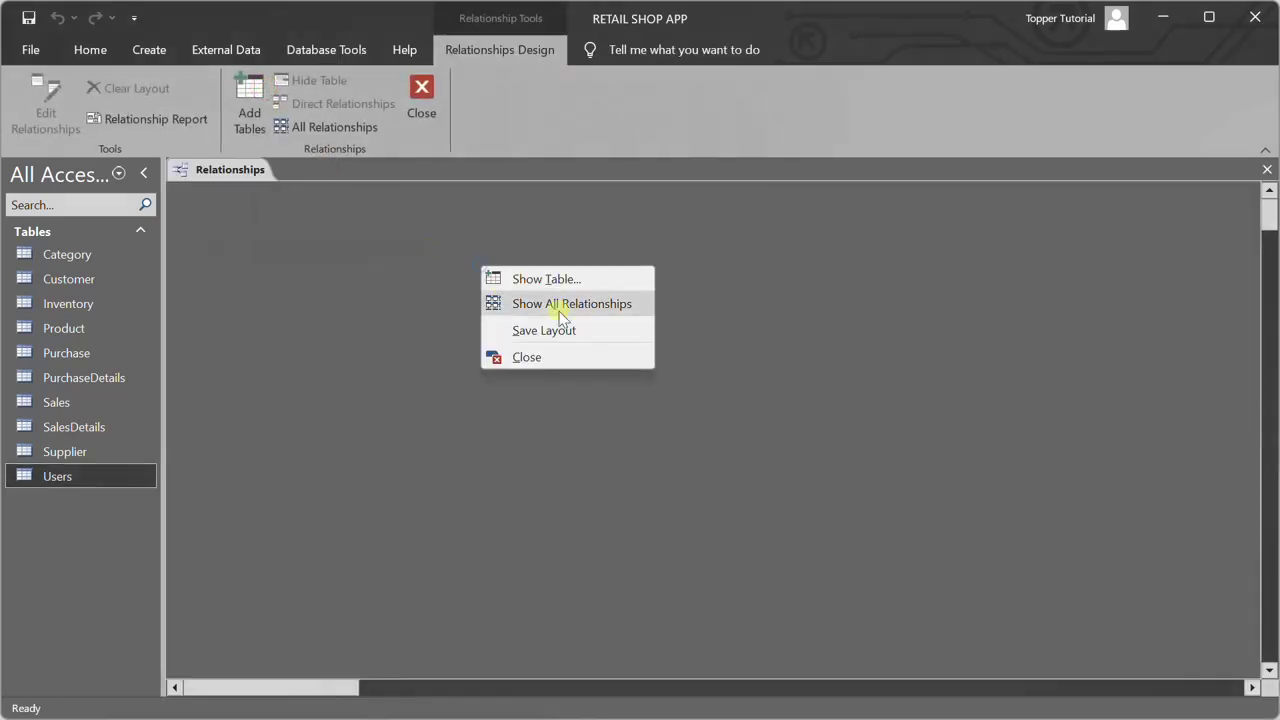
pyautogui.click(574, 279)
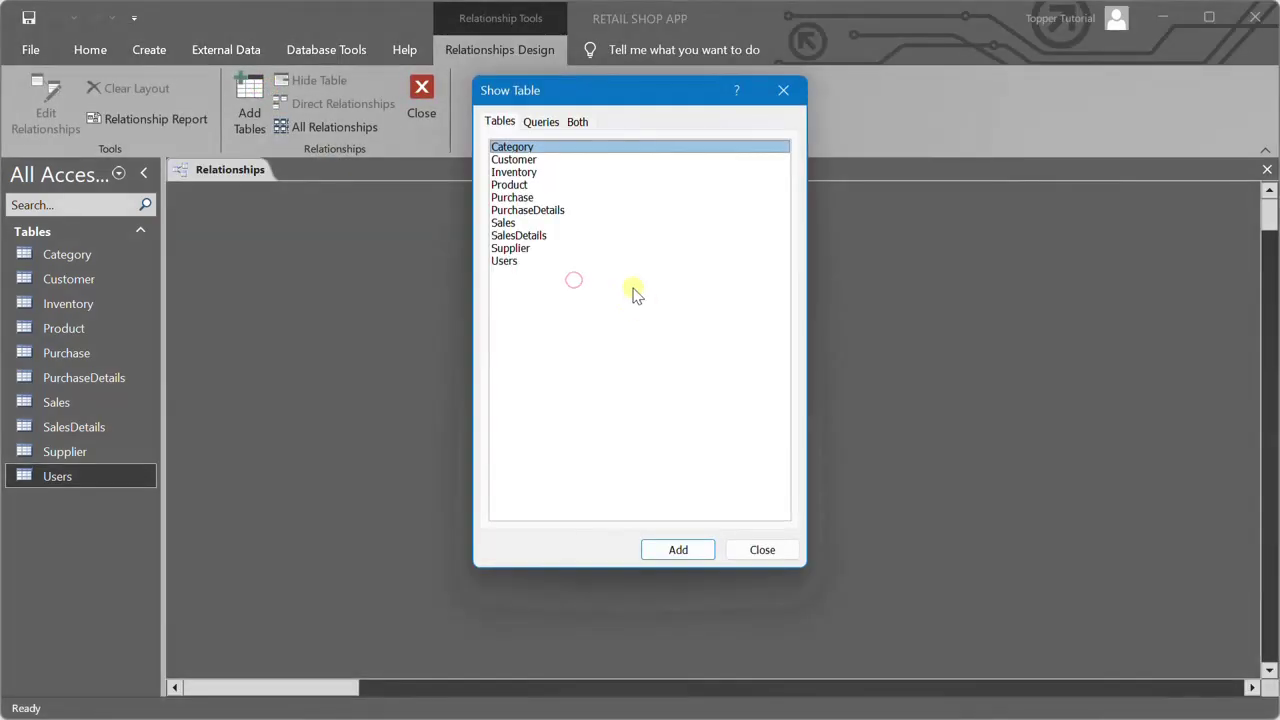
pyautogui.doubleClick(503, 222)
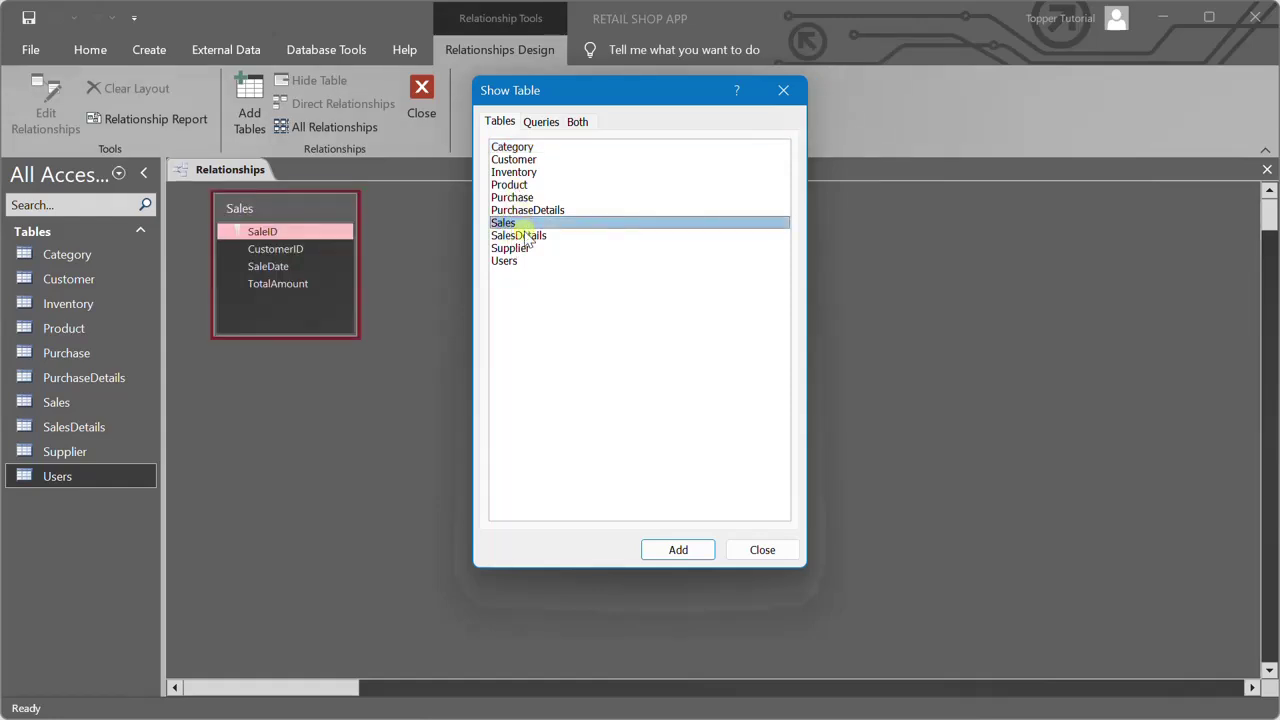
pyautogui.doubleClick(528, 235)
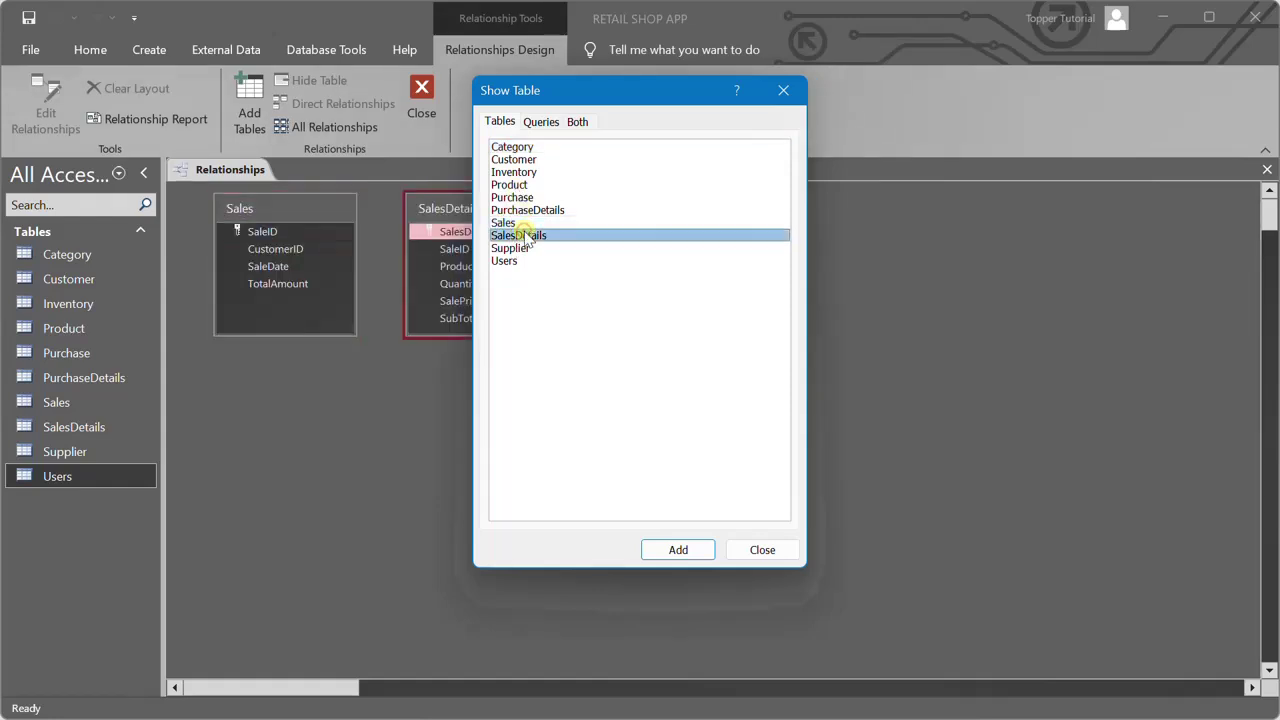
pyautogui.doubleClick(514, 186)
pyautogui.click(783, 90)
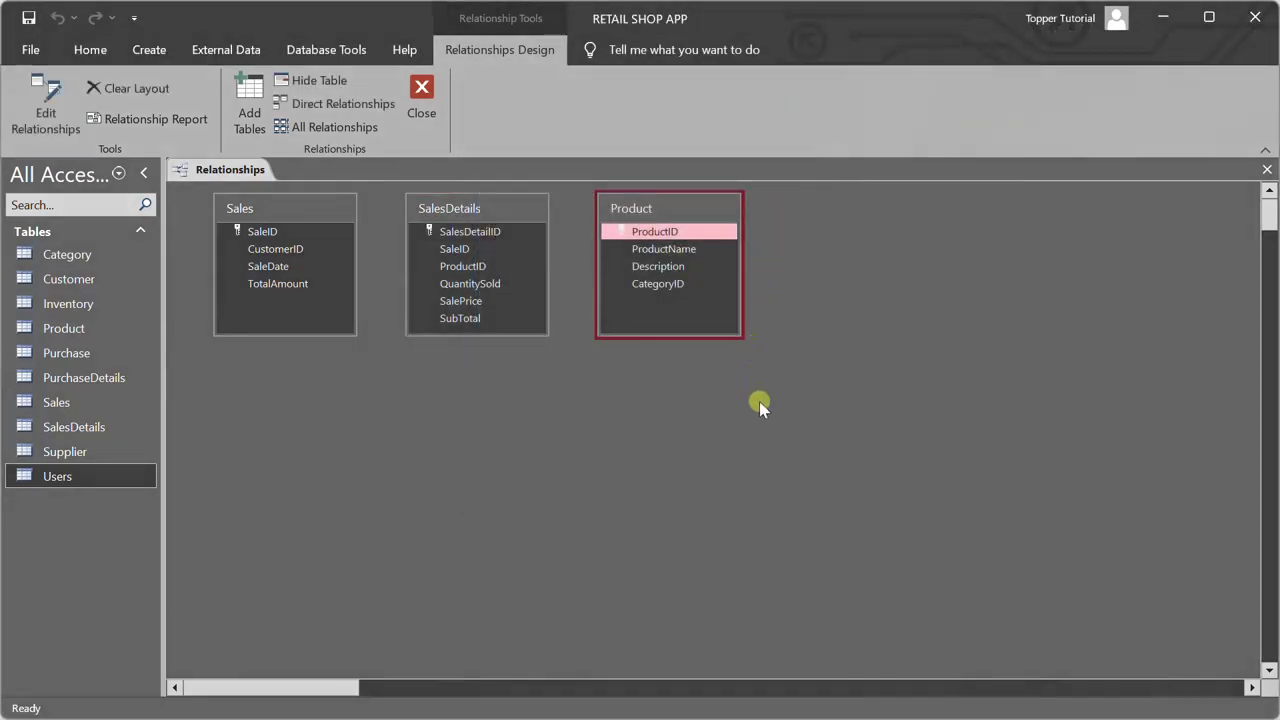
# Step: Create a one-to-many relationship from Sales' SaleID to SalesDetails' SaleID with referential integrity enforced
pyautogui.click(520, 211)
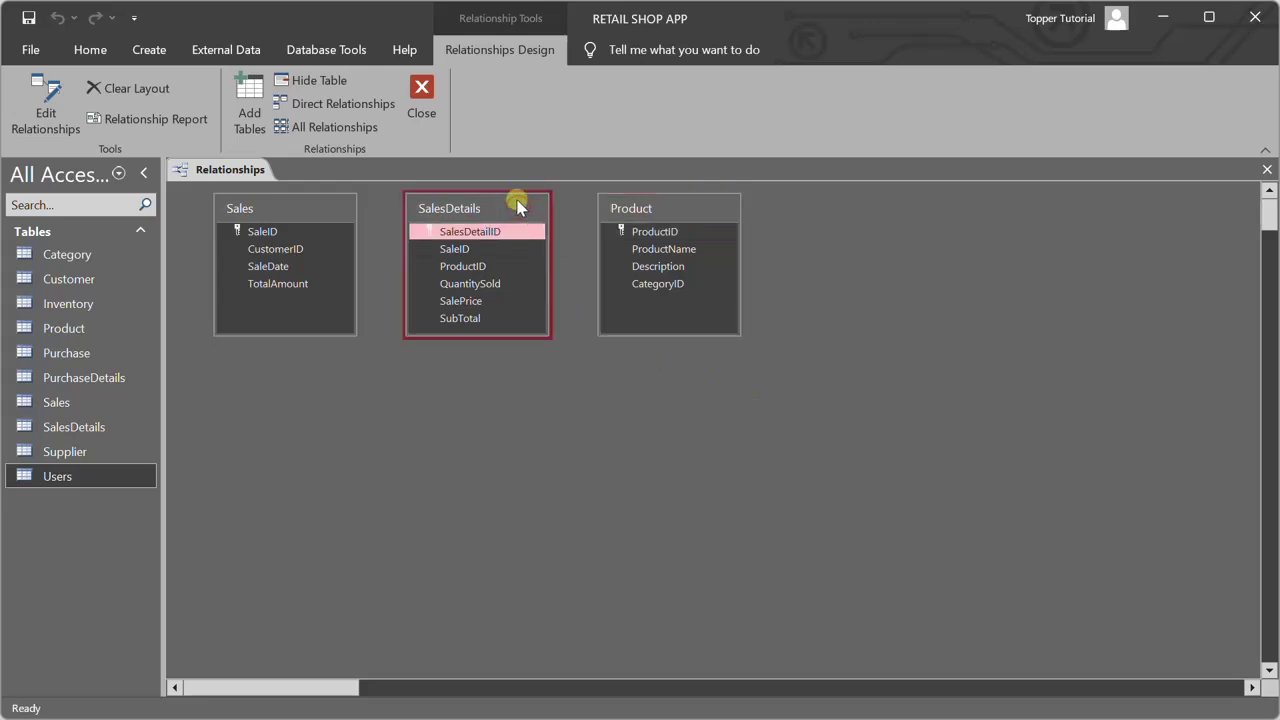
pyautogui.click(488, 250)
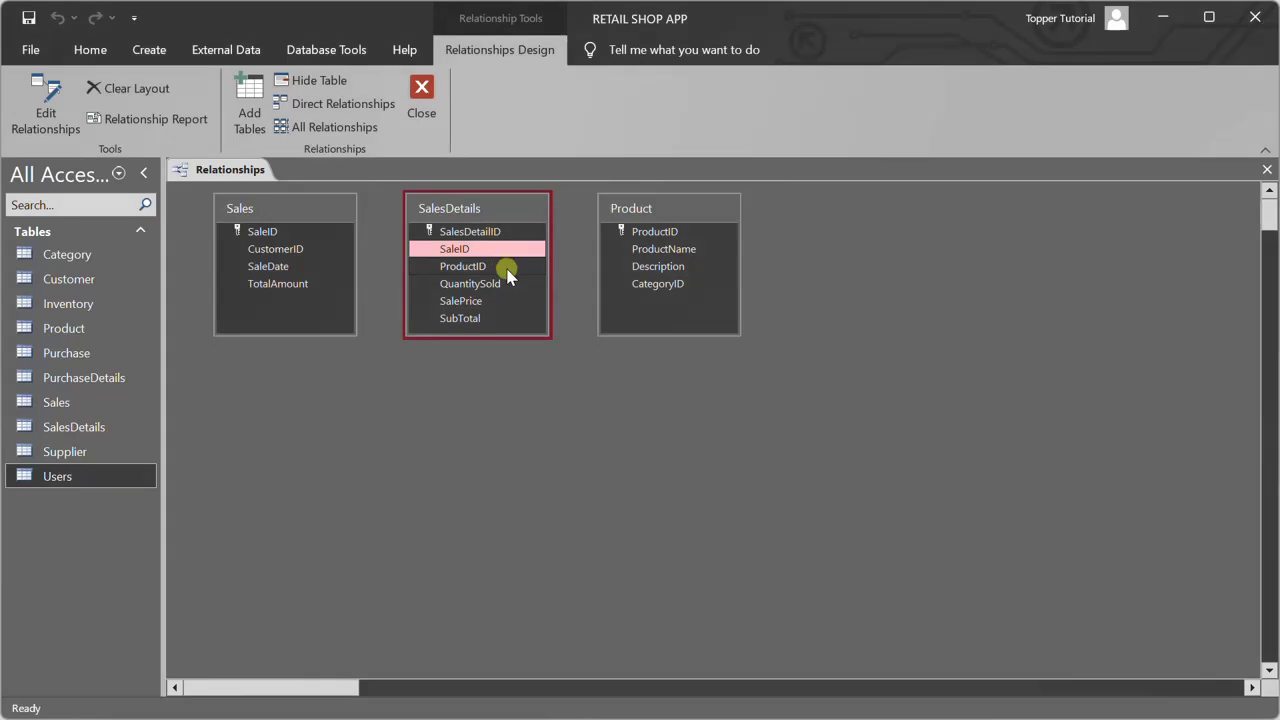
pyautogui.click(500, 267)
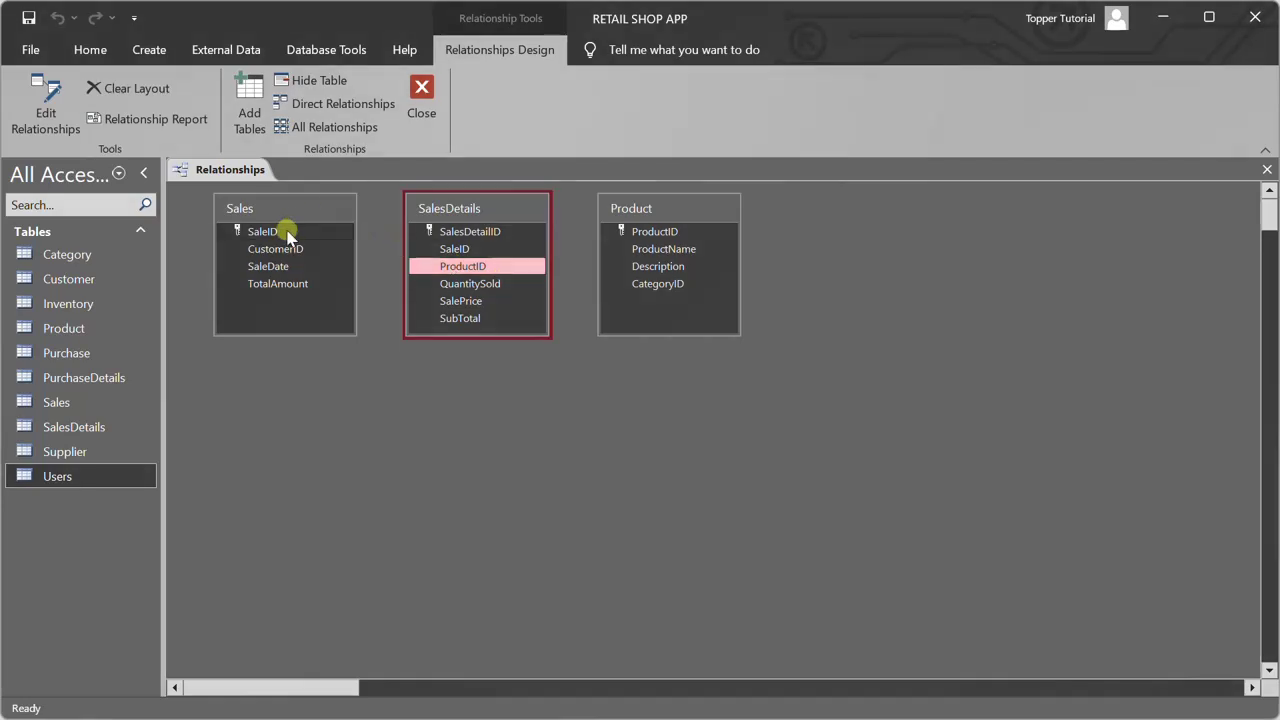
pyautogui.click(296, 233)
pyautogui.moveTo(300, 240); pyautogui.dragTo(443, 249)
pyautogui.click(486, 306)
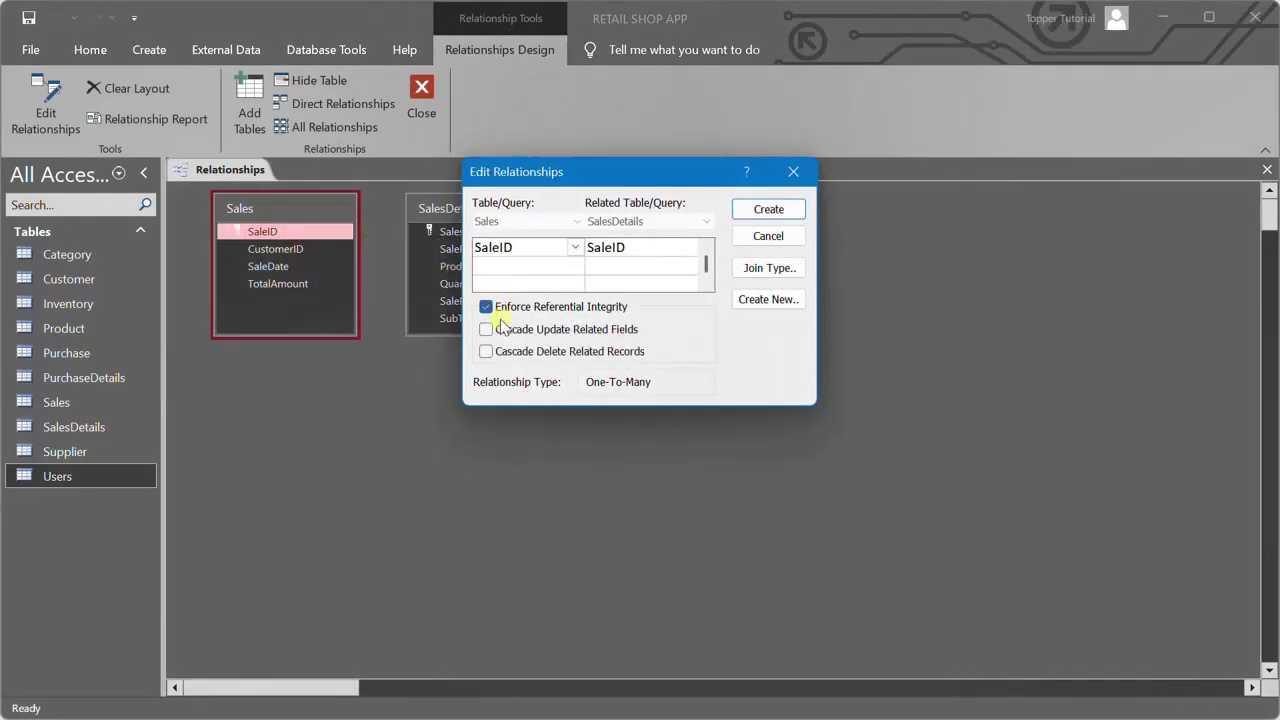
pyautogui.click(770, 209)
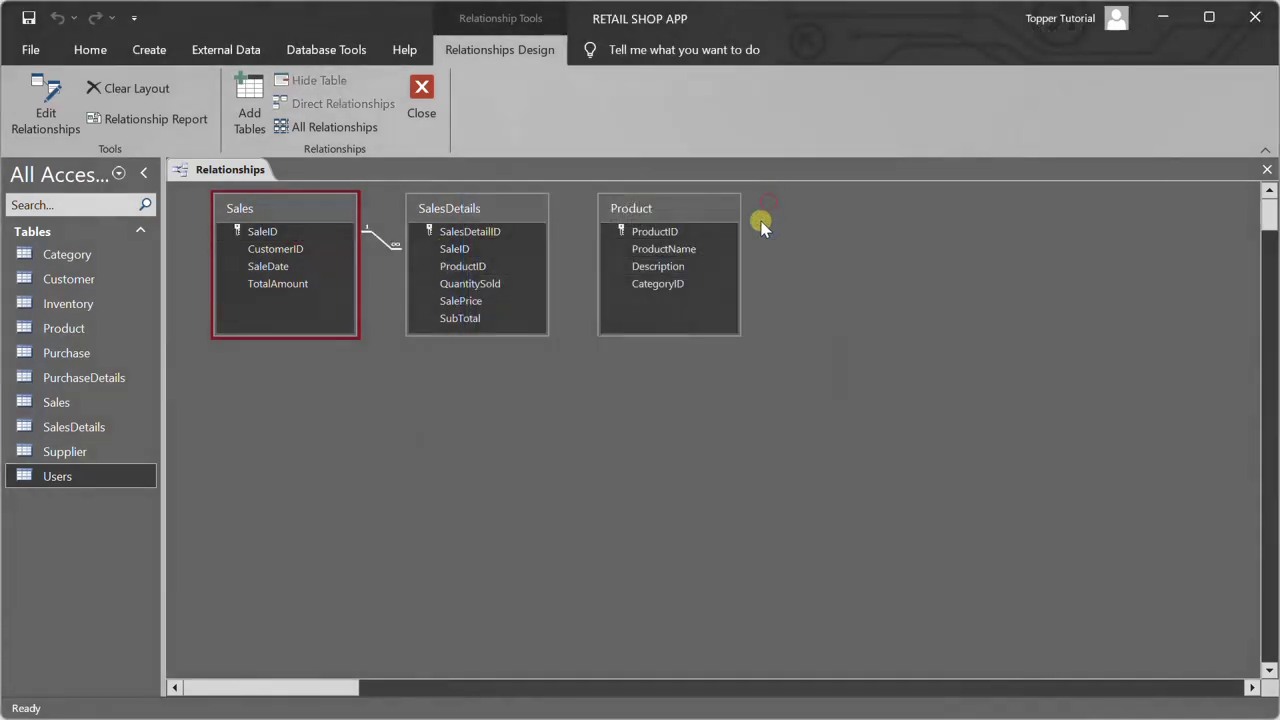
# Step: Relate Product's ProductID to SalesDetails' ProductID as one-to-many with referential integrity enforced
pyautogui.click(655, 232)
pyautogui.moveTo(655, 232); pyautogui.dragTo(483, 264)
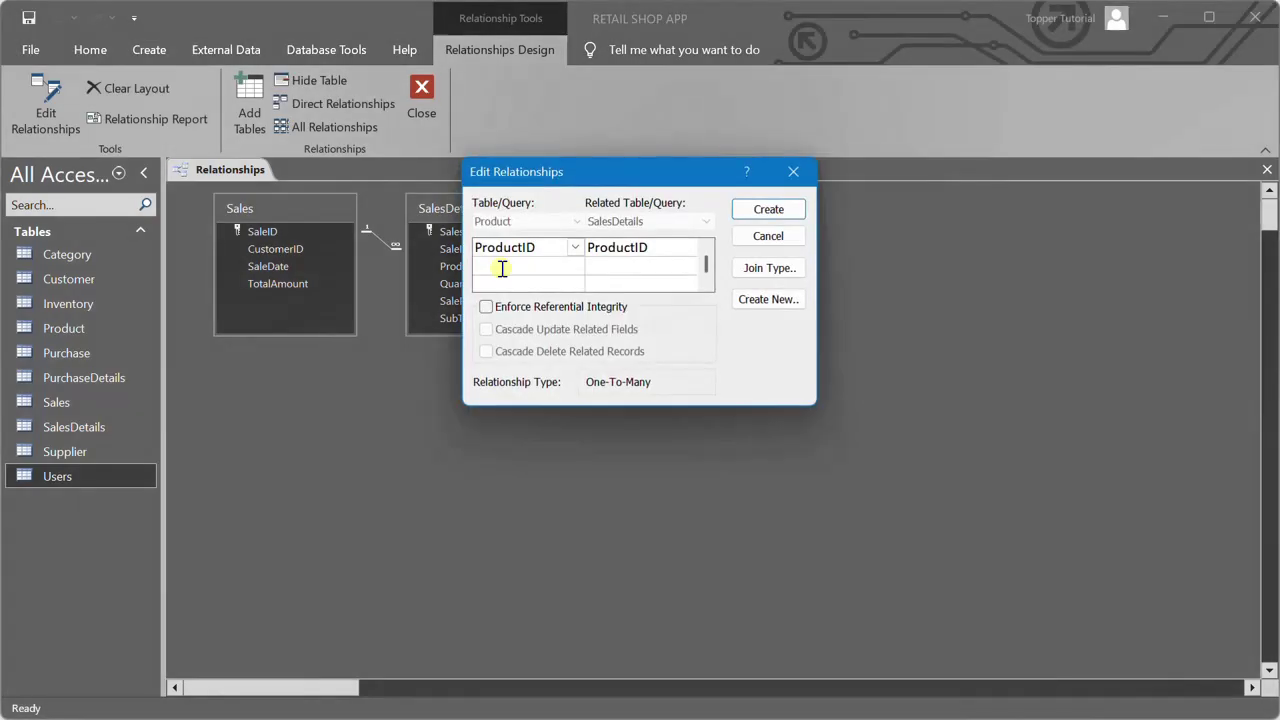
pyautogui.click(494, 309)
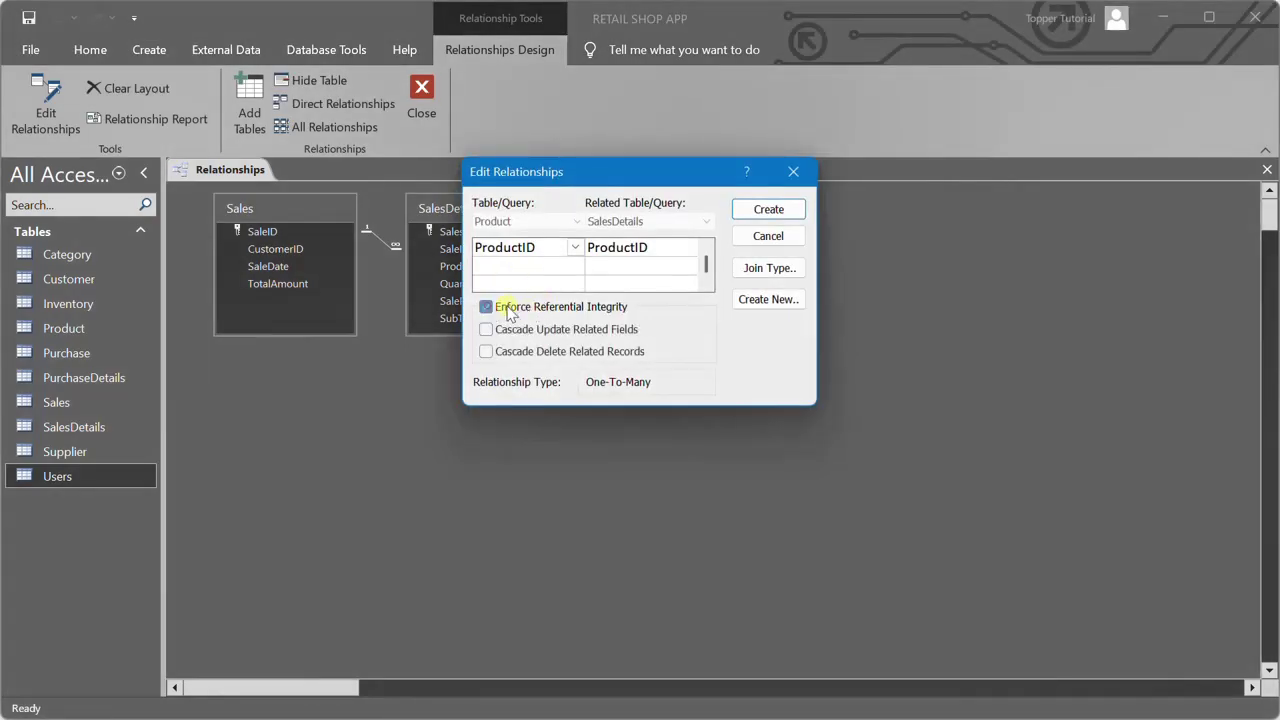
pyautogui.click(768, 209)
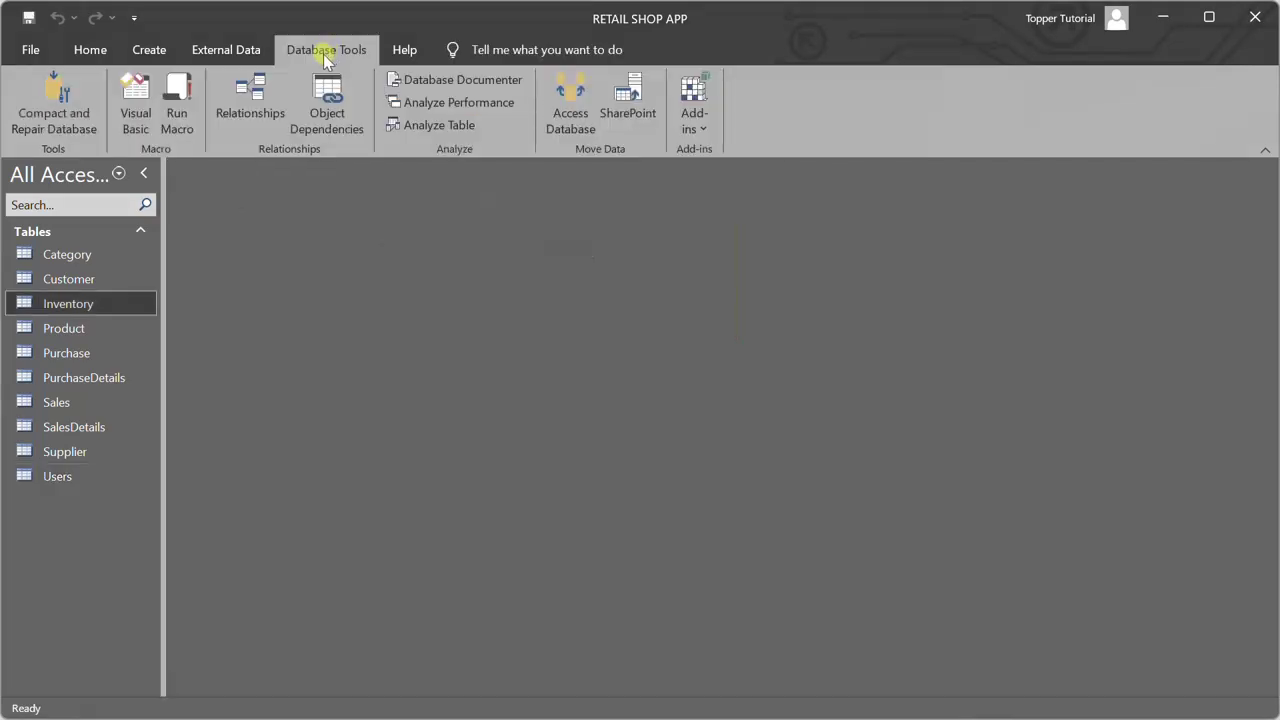
# Step: Open the complete relationships diagram and collapse the navigation pane and ribbon to examine all linked tables
pyautogui.click(245, 95)
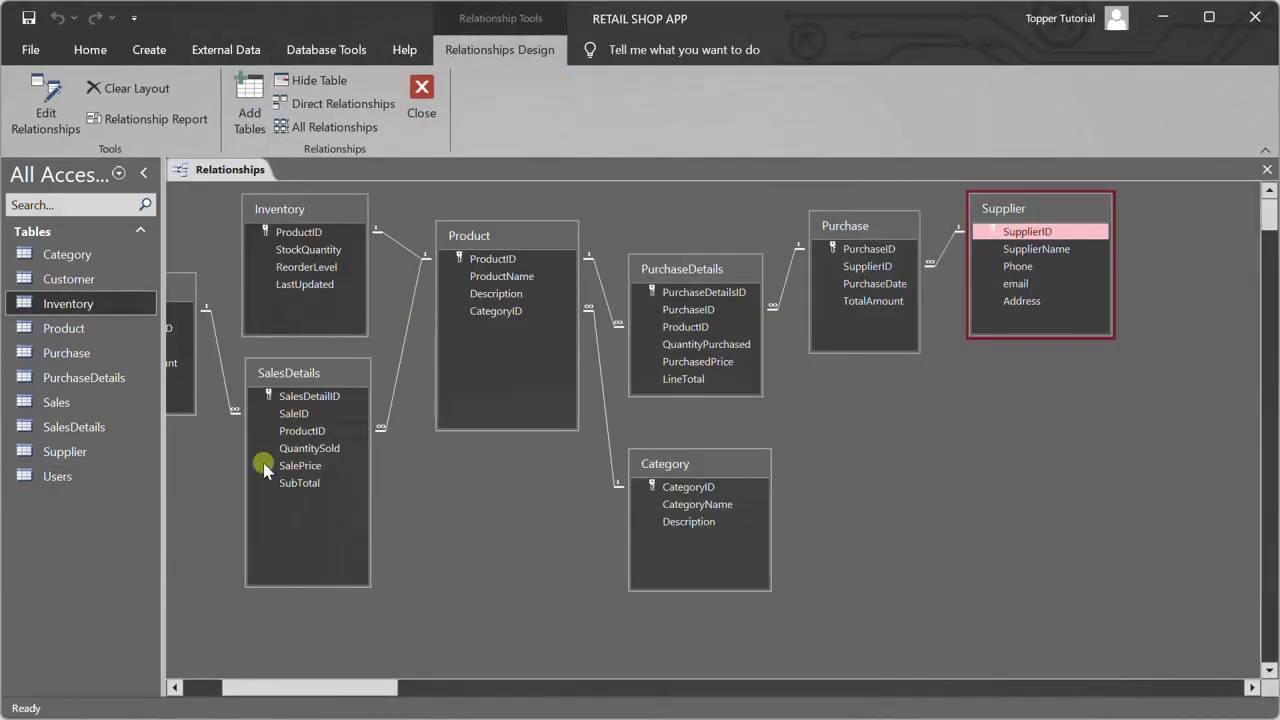
pyautogui.moveTo(245, 687); pyautogui.dragTo(200, 686)
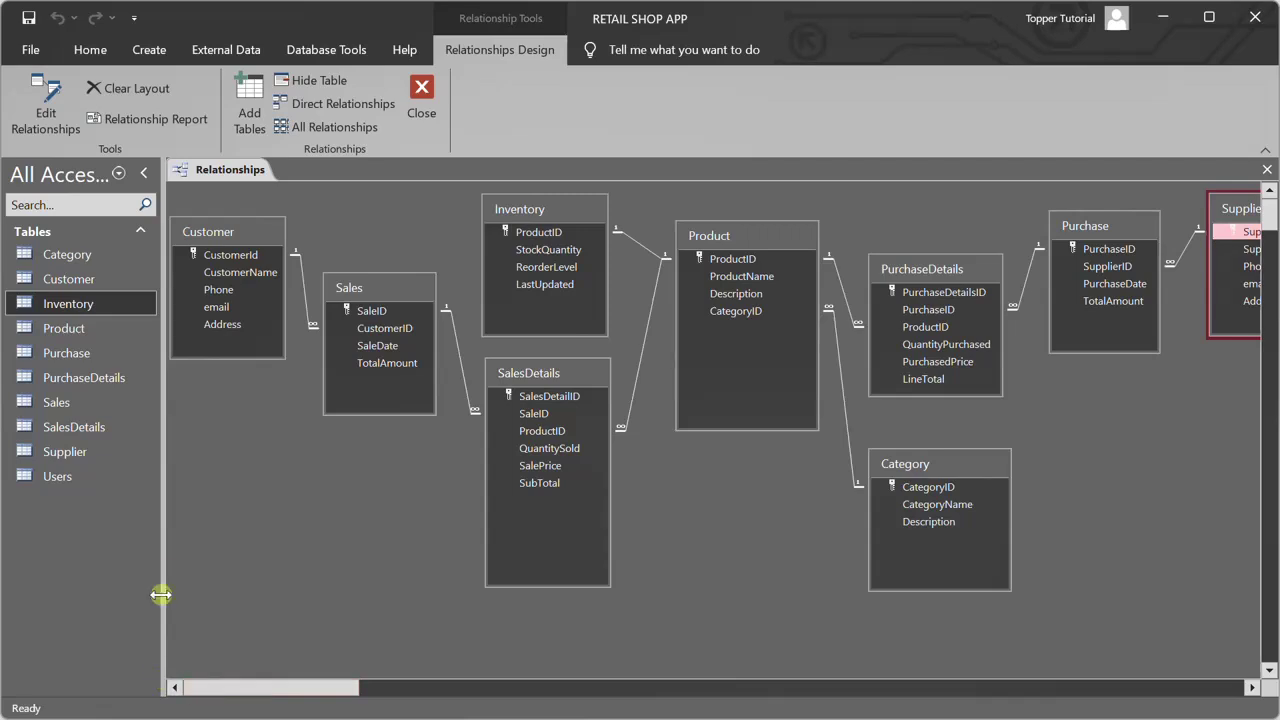
pyautogui.click(146, 175)
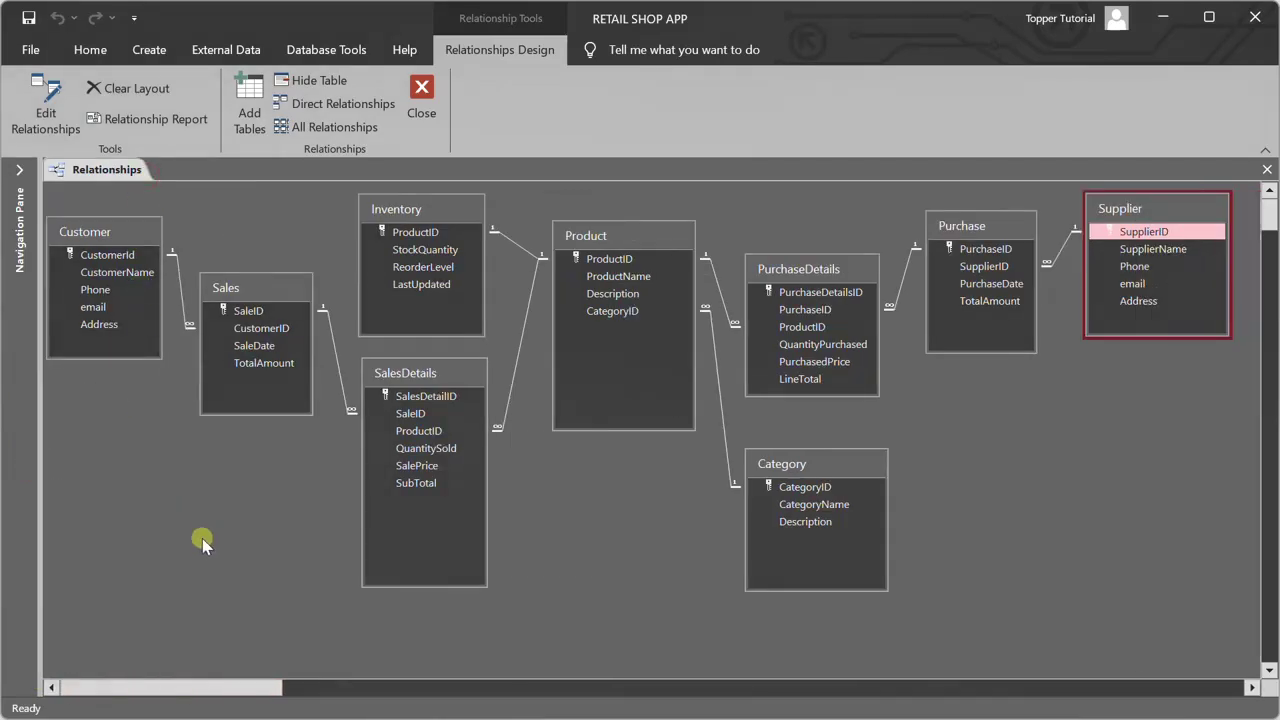
pyautogui.click(1261, 150)
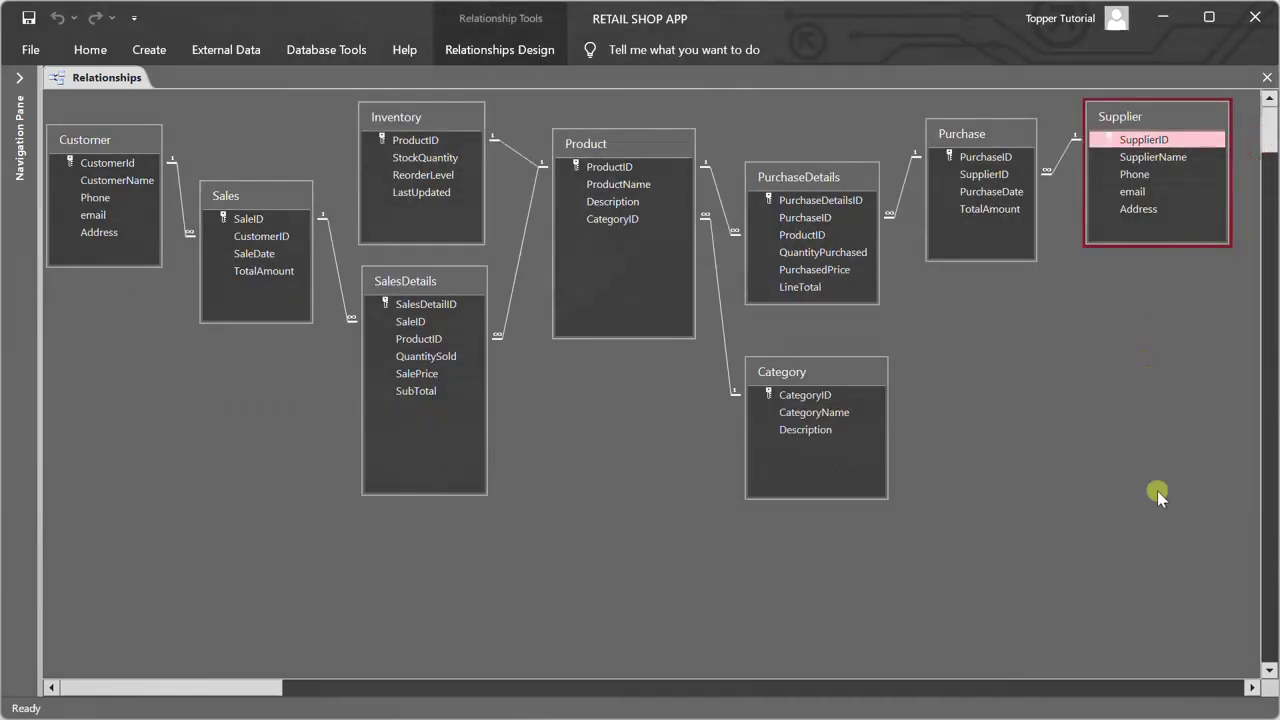